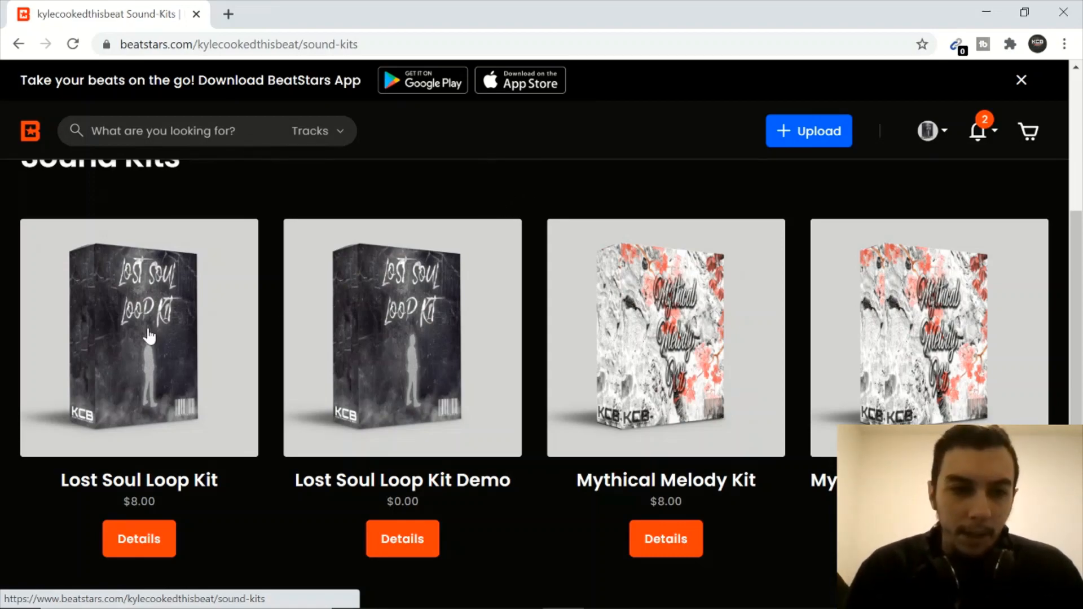
Look through the sound kits and their prices on the BeatStars profile page
scroll(654, 313, "down", 5)
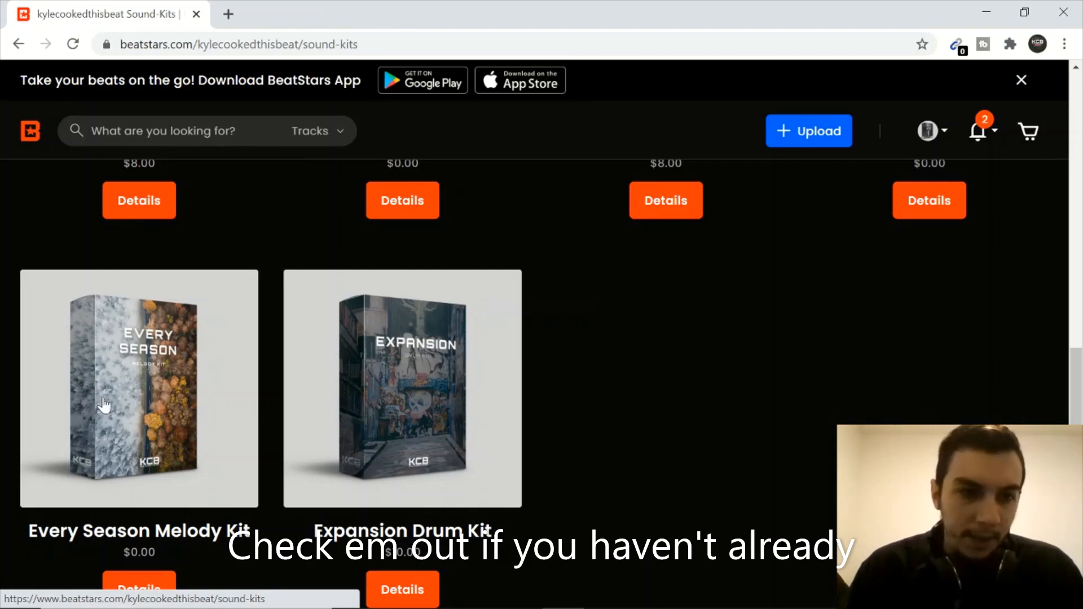
scroll(578, 389, "up", 2)
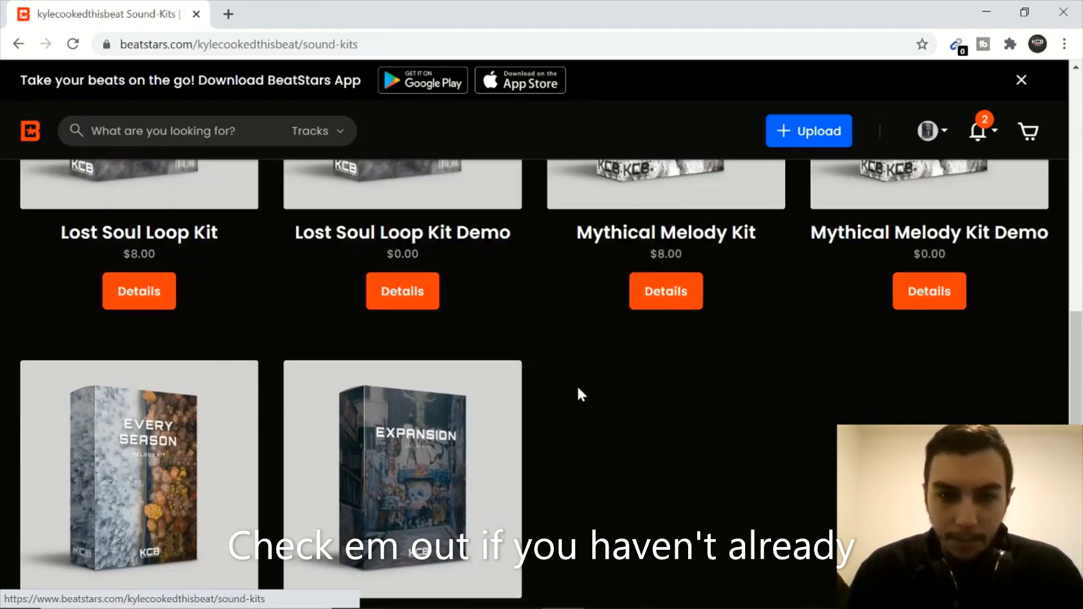
scroll(564, 389, "up", 10)
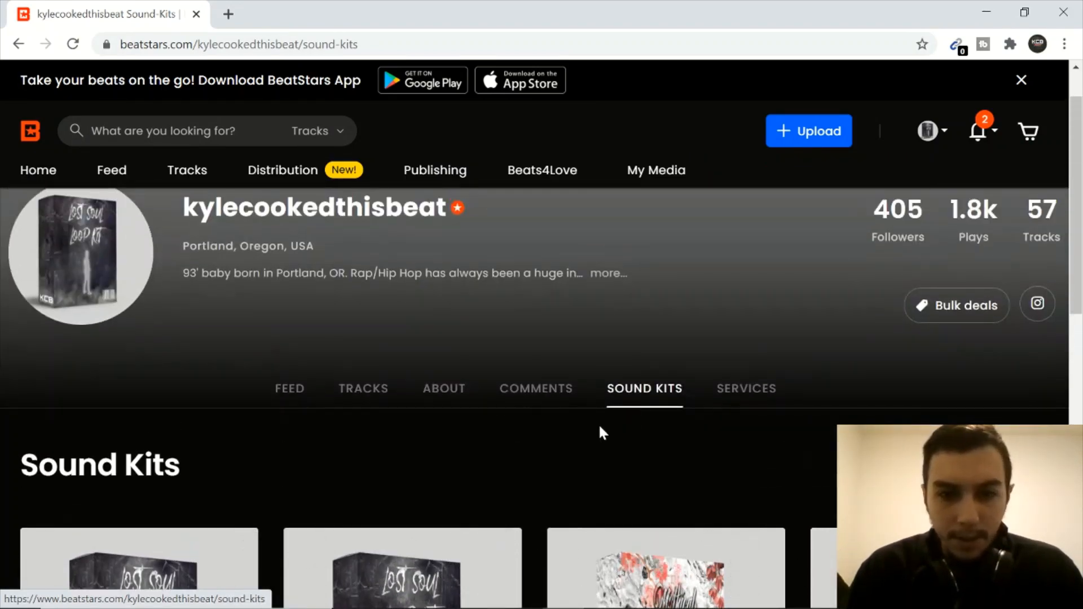
scroll(564, 406, "down", 3)
scroll(536, 338, "down", 2)
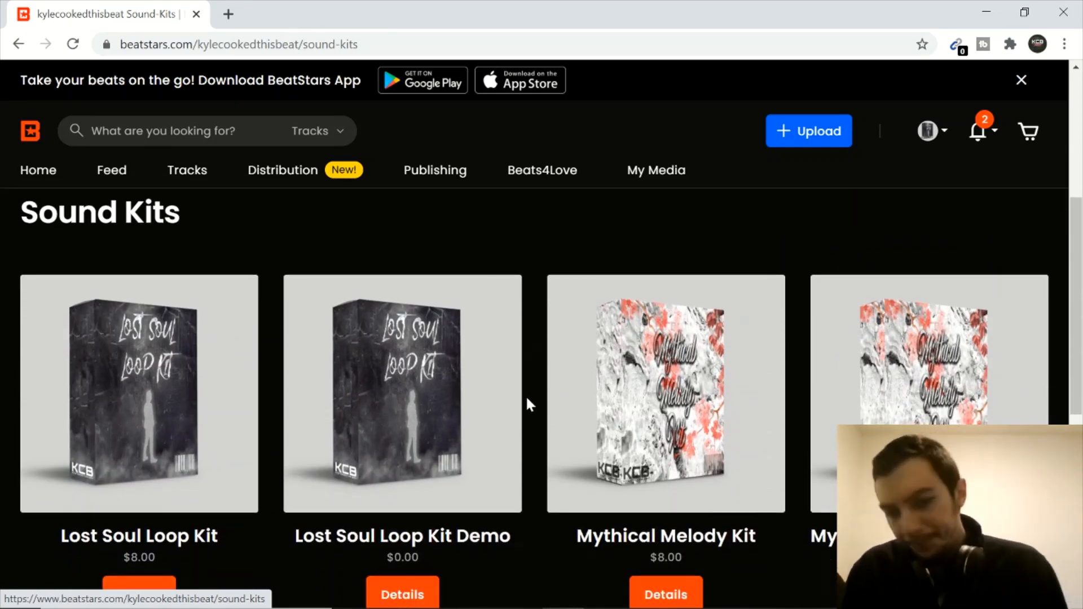
scroll(531, 403, "down", 1)
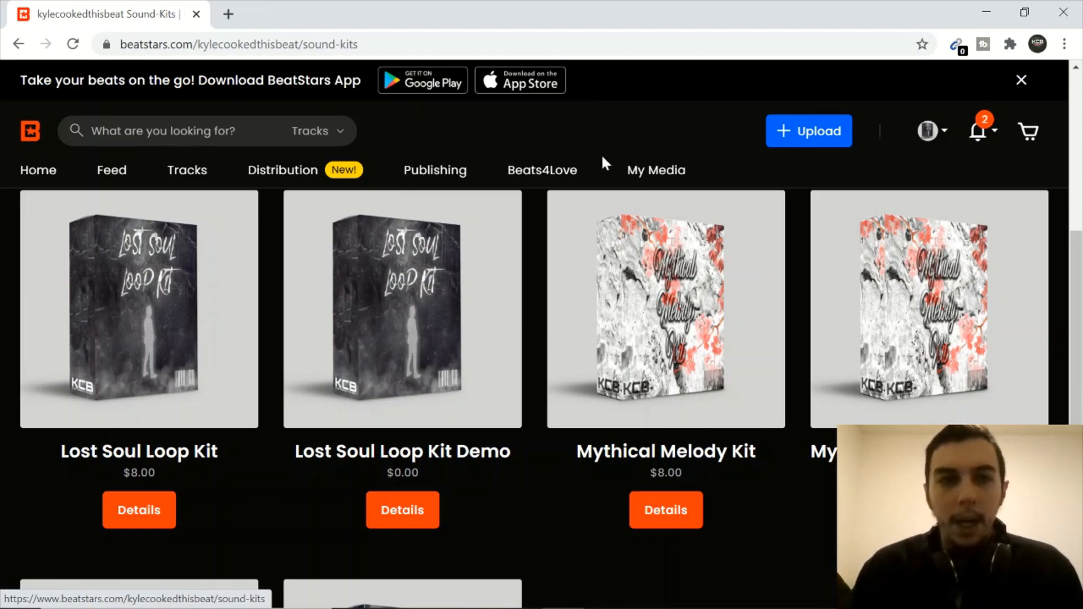
Minimise the browser and switch to the lost souls melody loop project in FL Studio
left_click(990, 6)
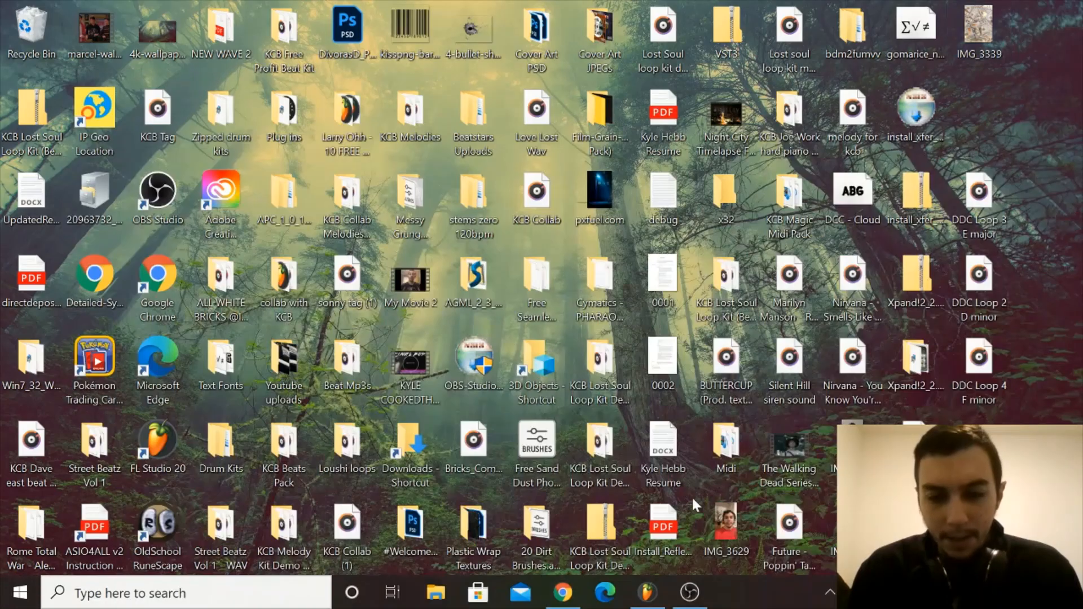
left_click(647, 593)
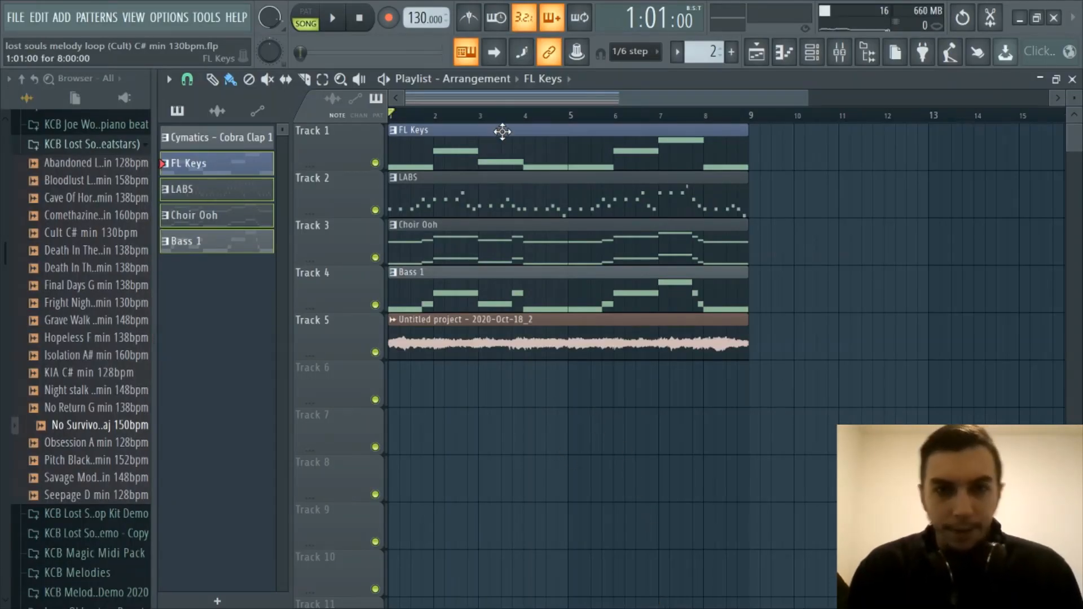
scroll(513, 119, "up", 3)
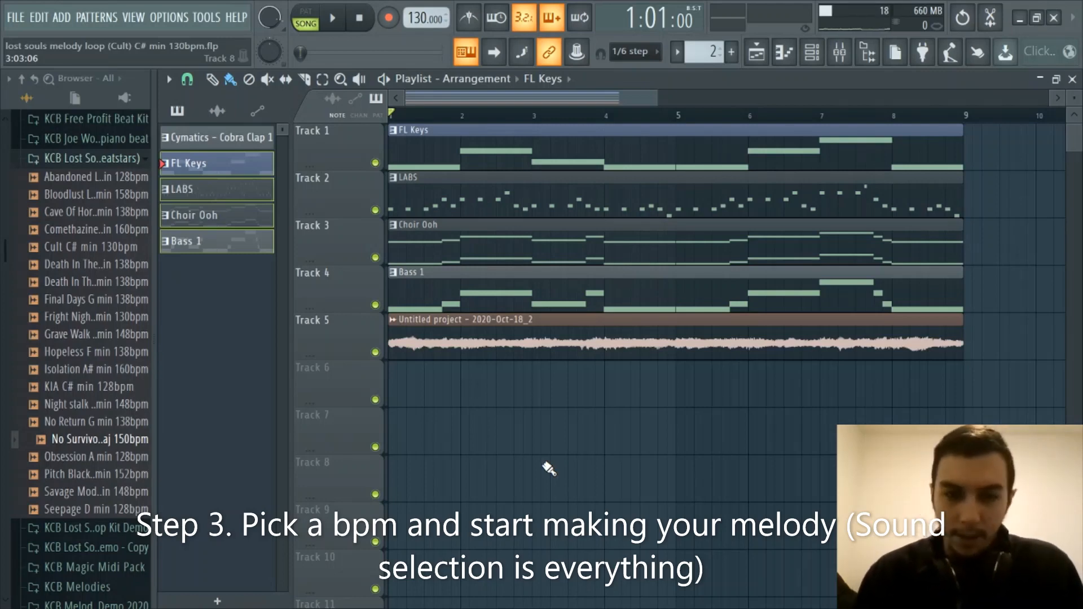
Show the channel rack to review the project's instruments, and hide it again
left_click(812, 56)
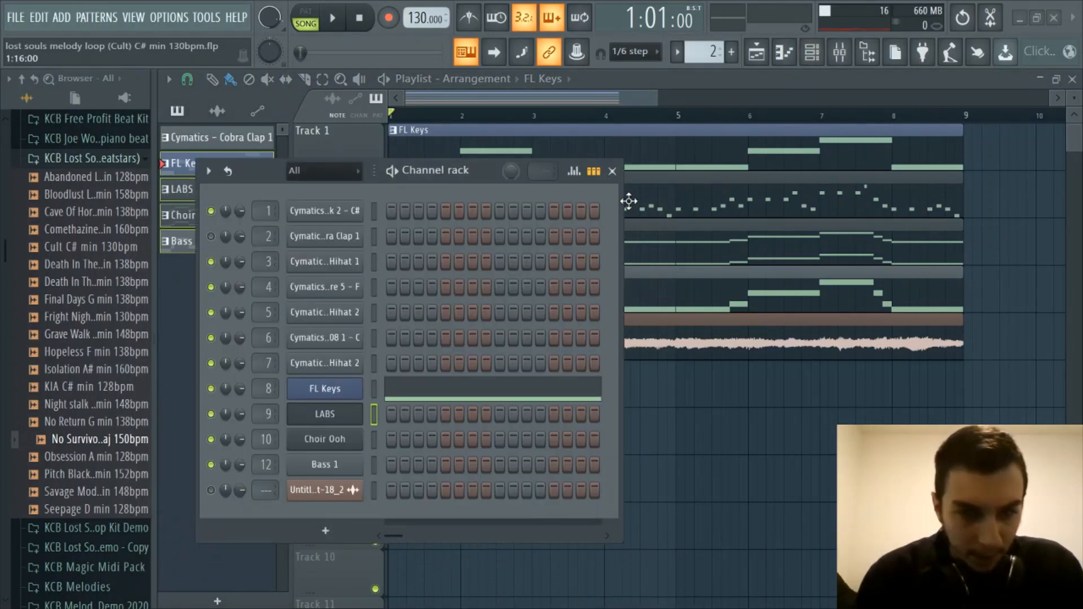
left_click(816, 56)
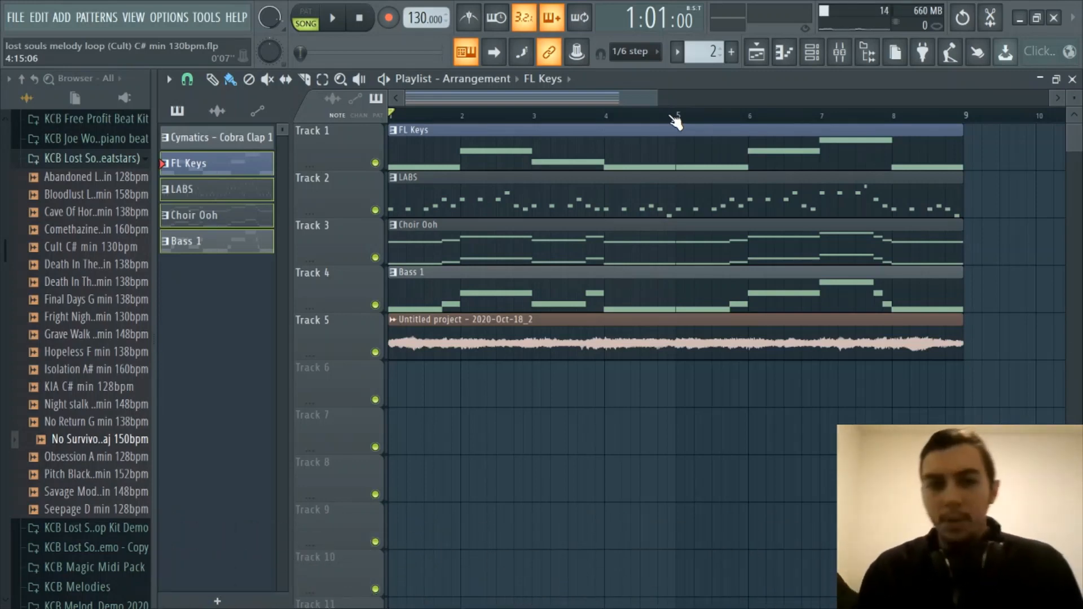
Mute Track 5, which holds the untitled project audio clip, in the playlist
scroll(675, 120, "down", 3)
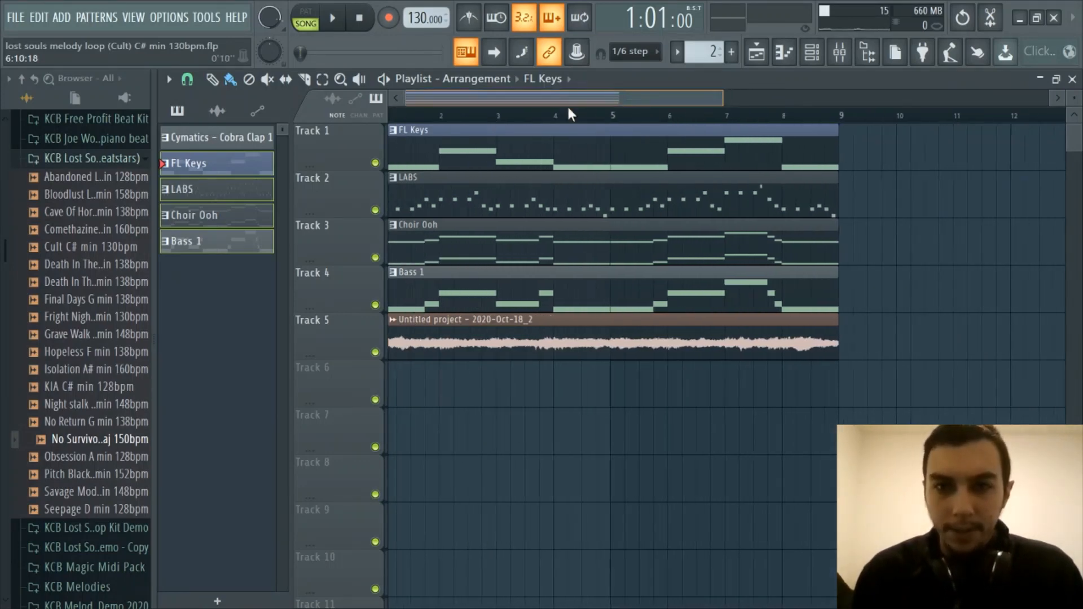
left_click(375, 352)
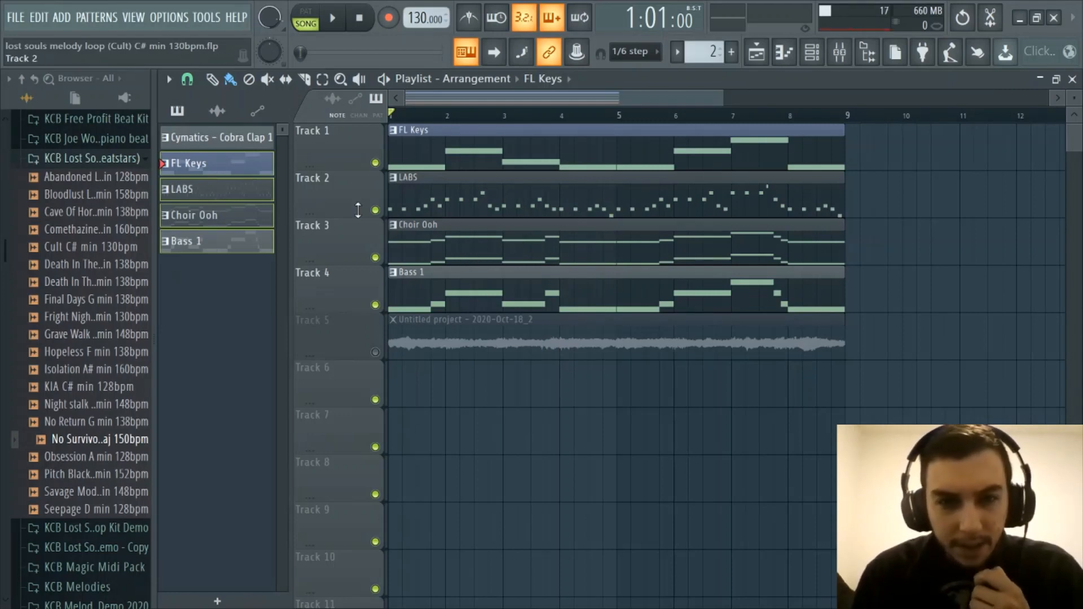
scroll(459, 118, "up", 2)
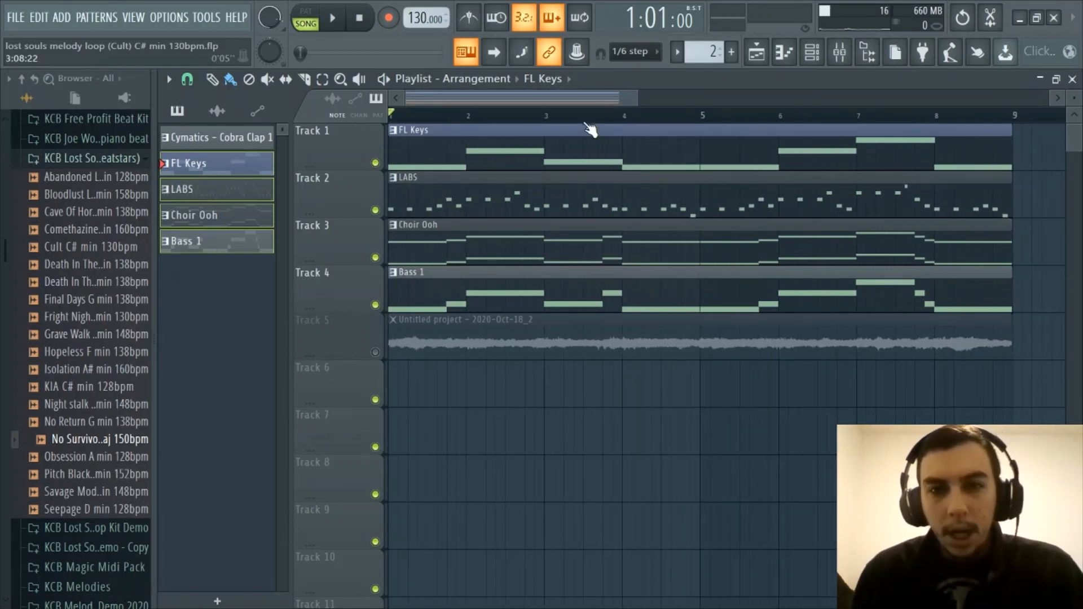
scroll(586, 123, "down", 1)
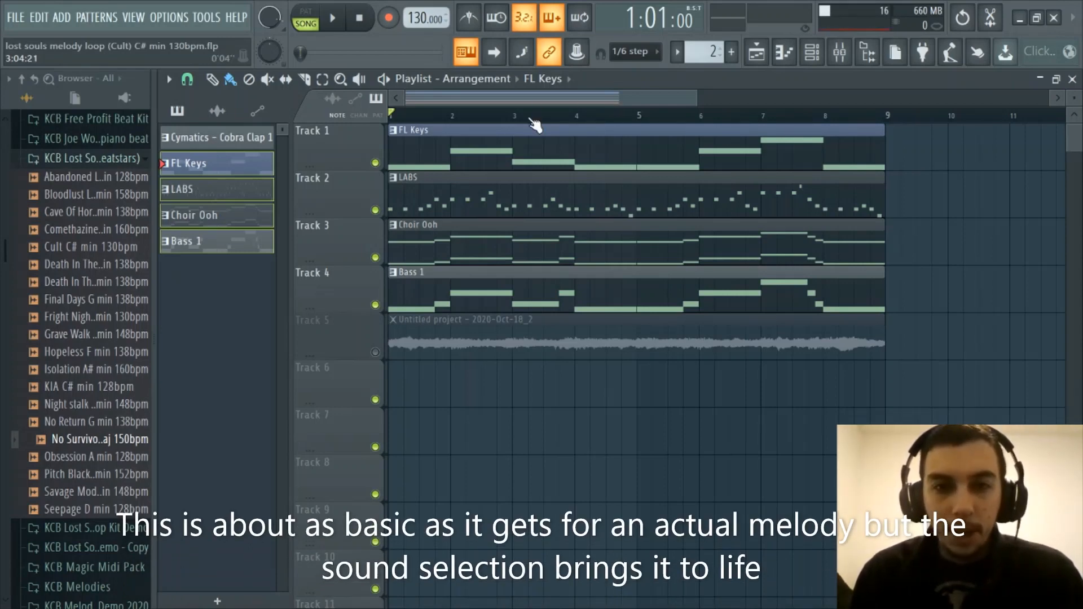
scroll(534, 124, "up", 2)
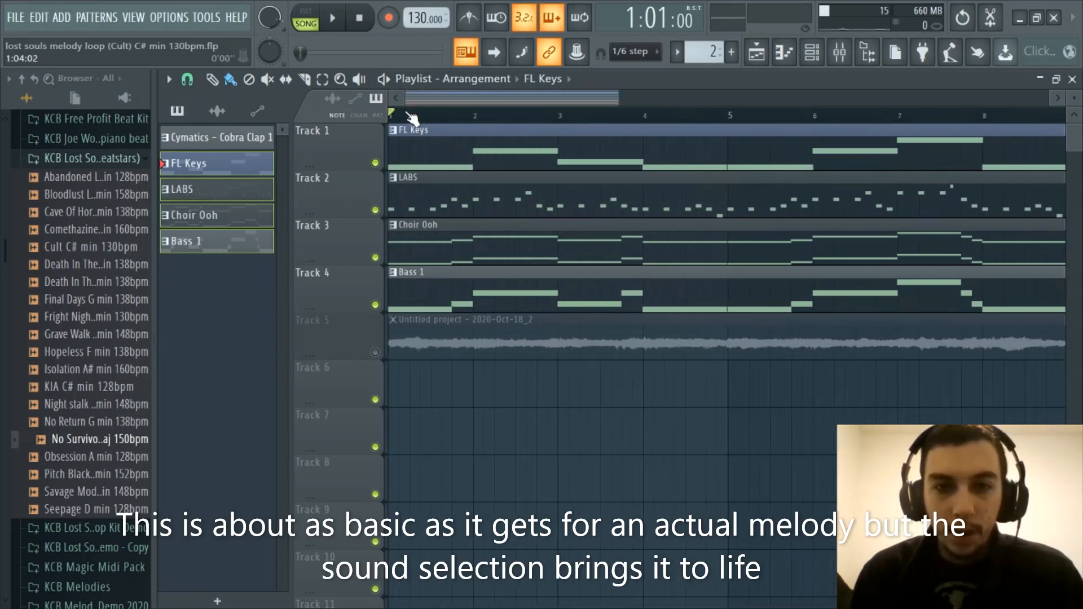
scroll(462, 123, "down", 1)
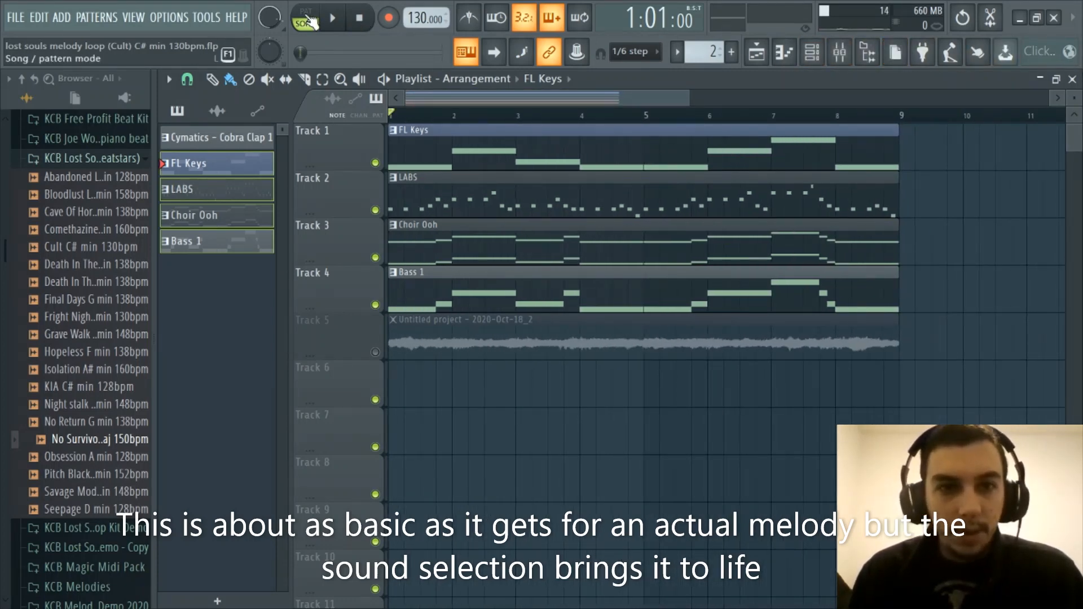
scroll(449, 128, "down", 1)
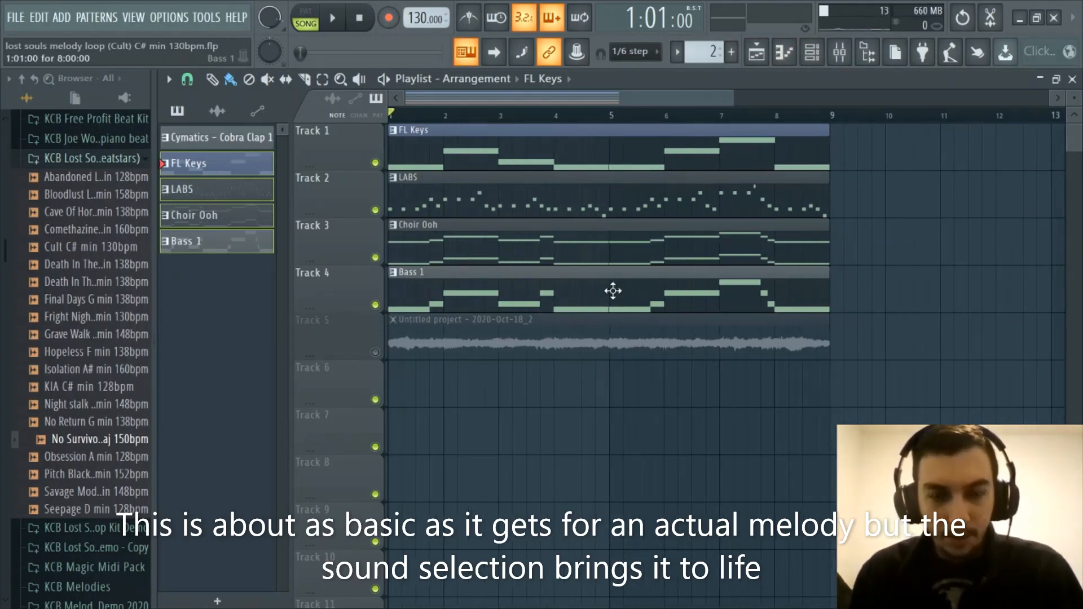
Play the arrangement of FL Keys, LABS, Choir Ooh and Bass 1 in song mode, and stop playback
key("space")
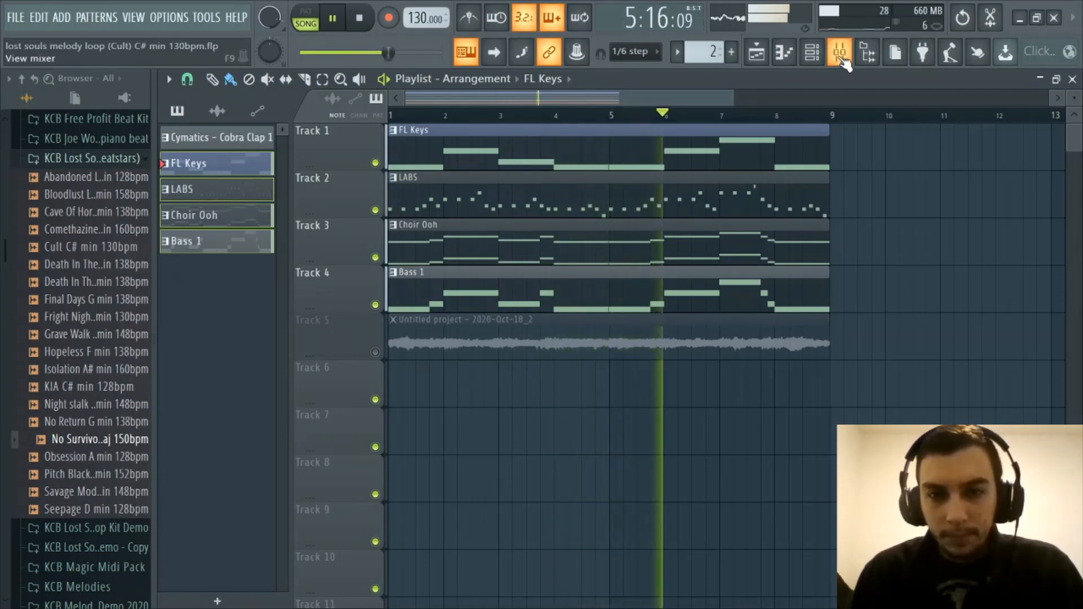
scroll(637, 117, "down", 2)
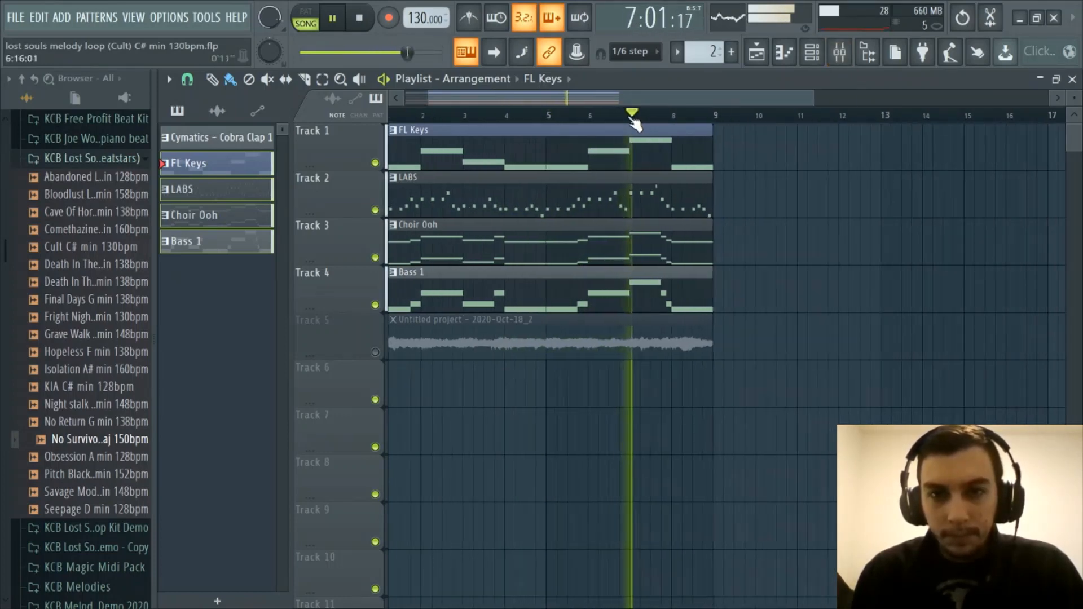
scroll(581, 100, "up", 1)
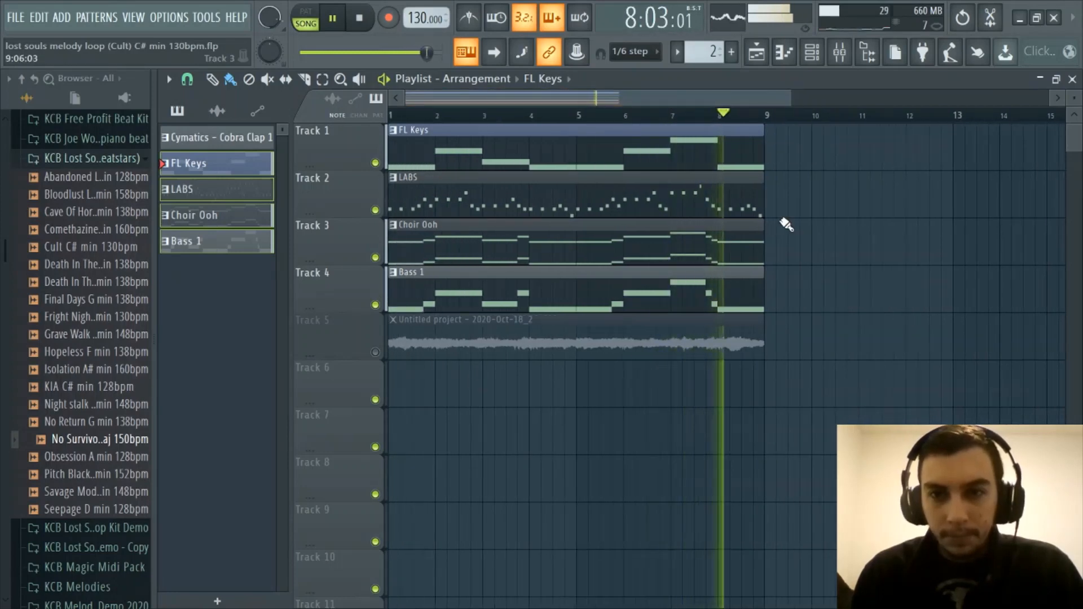
key("space")
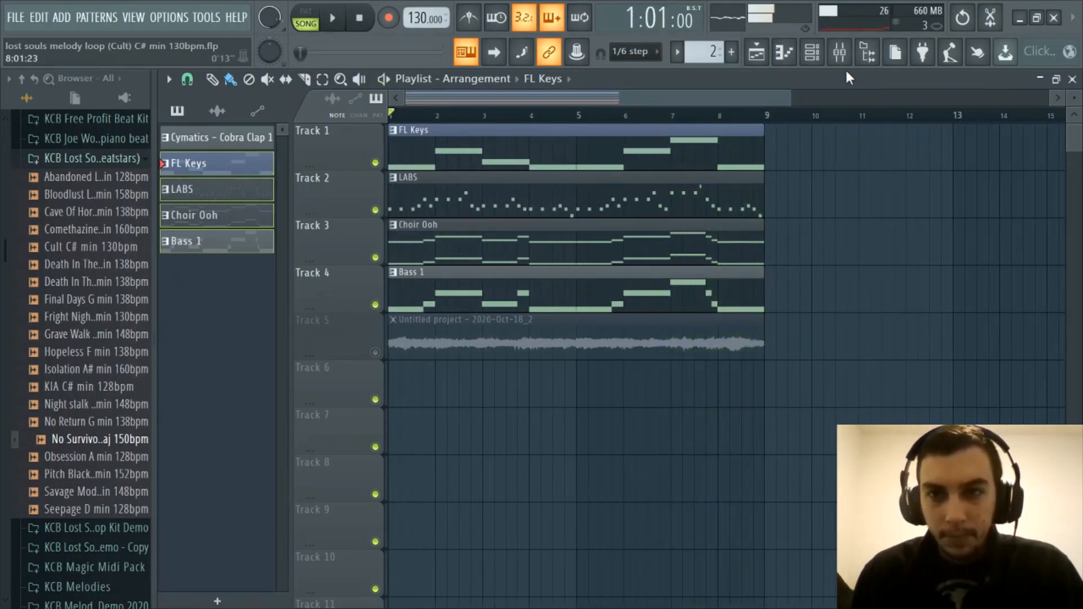
Open the mixer, play the song briefly to check the track signals, and inspect the Fruity parametric EQ 2 on Insert 8
left_click(840, 52)
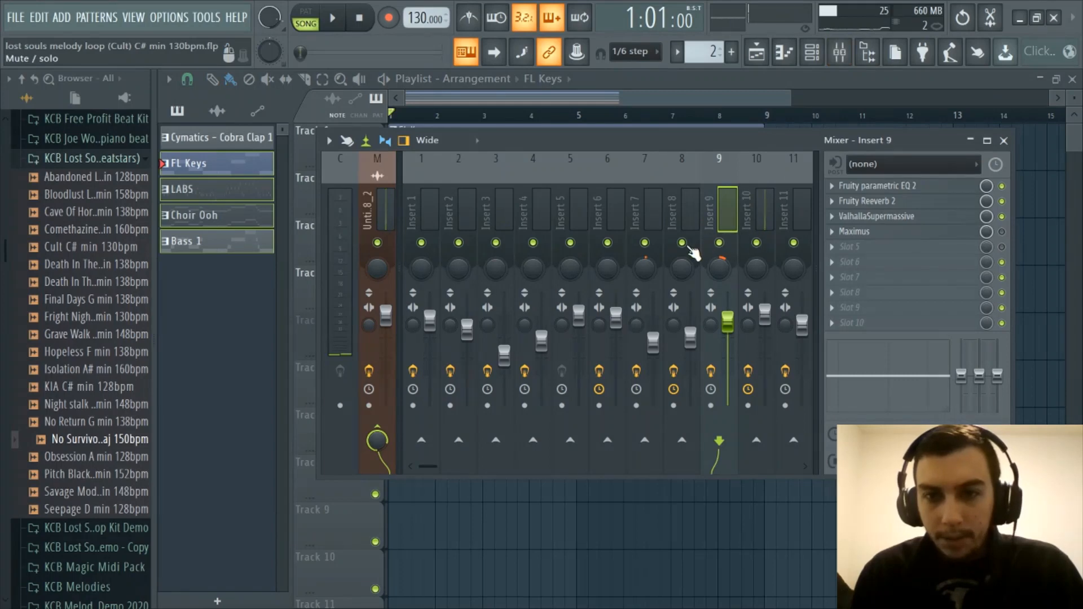
key("space")
left_click(682, 212)
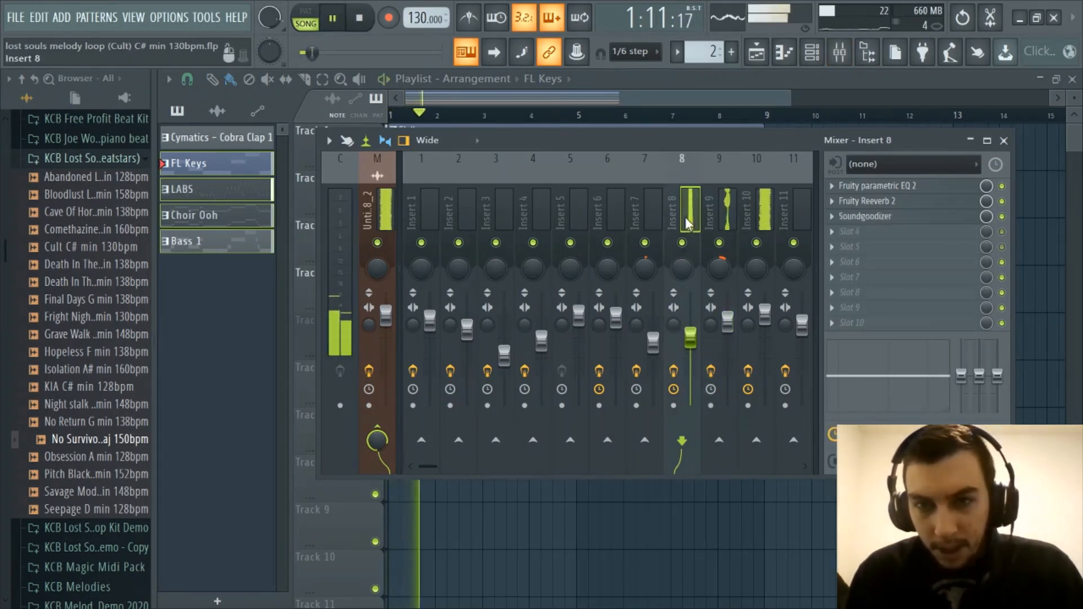
key("space")
left_click(877, 185)
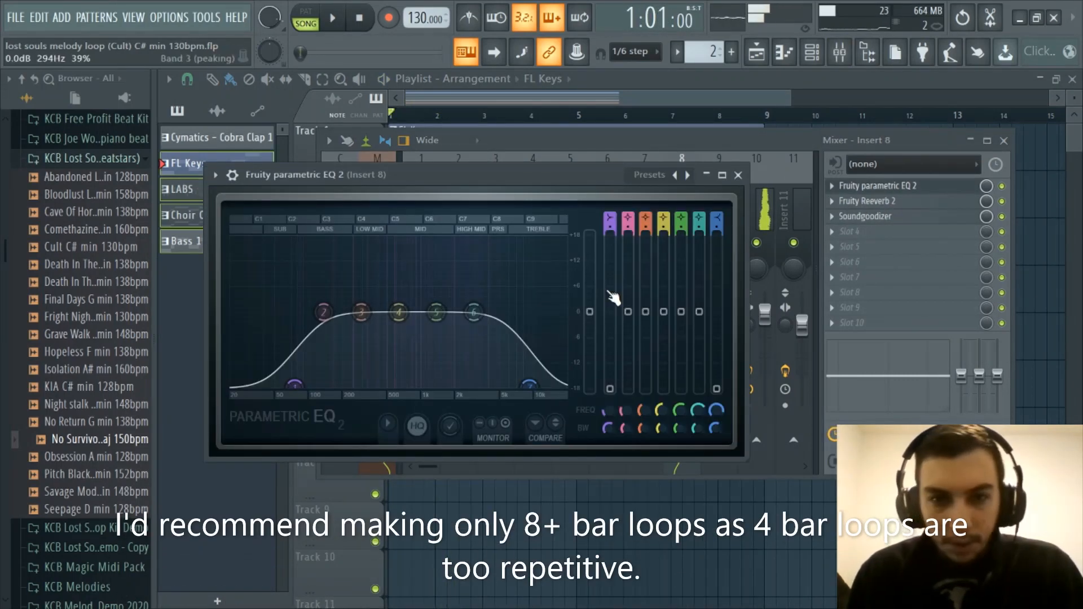
left_click(738, 175)
Inspect the Fruity parametric EQ 2 curves on Insert 9 and Insert 10, closing each after viewing
left_click(720, 204)
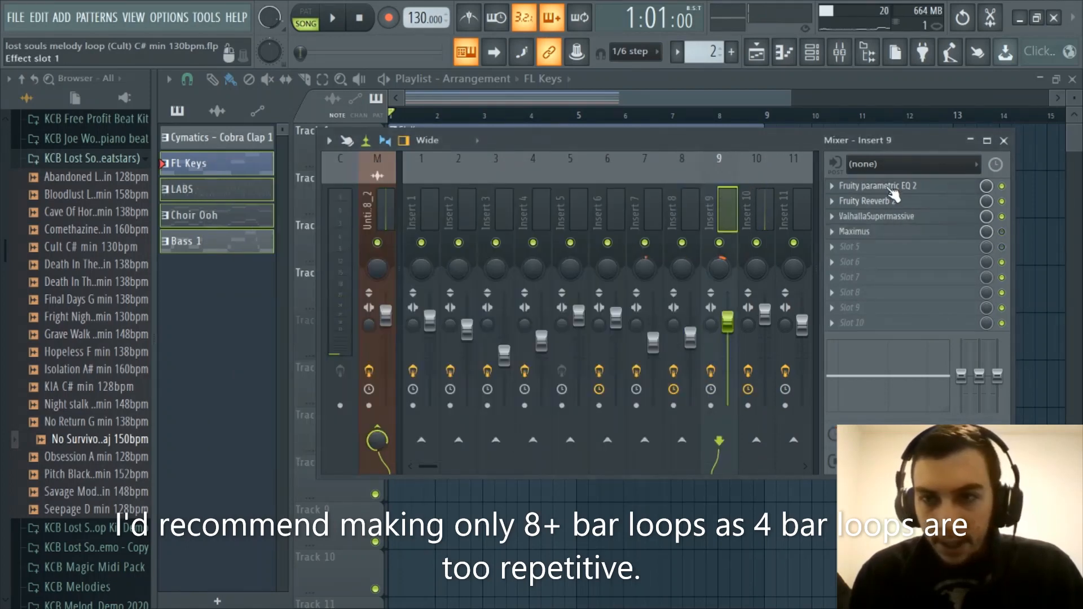
left_click(880, 186)
left_click(782, 218)
left_click(765, 213)
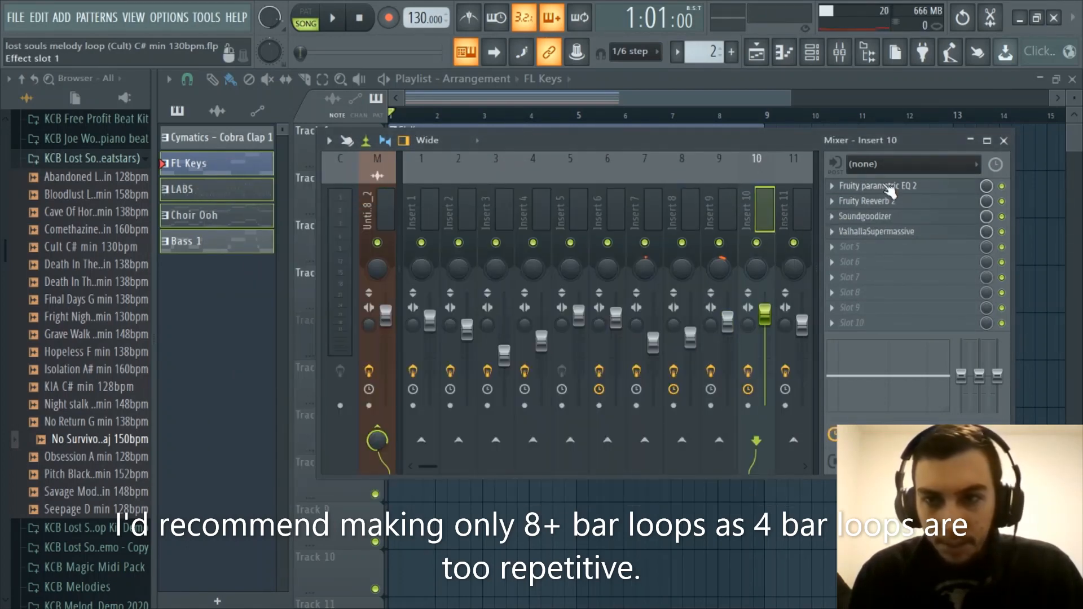
left_click(877, 185)
left_click(826, 263)
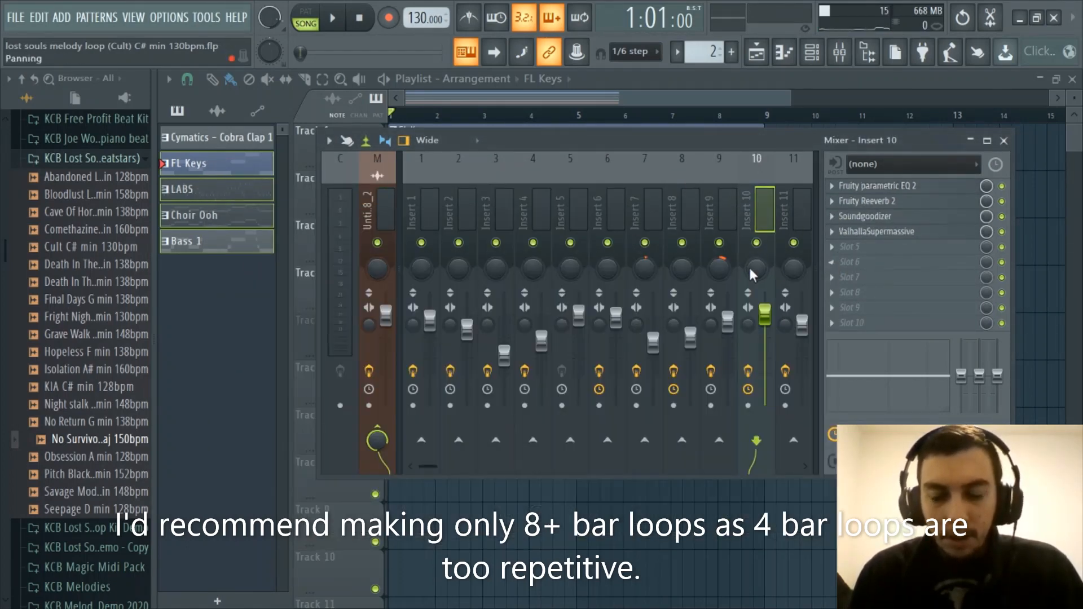
Reopen the Fruity parametric EQ 2 on Insert 8, start song playback to watch its frequency display, and close the EQ
left_click(696, 211)
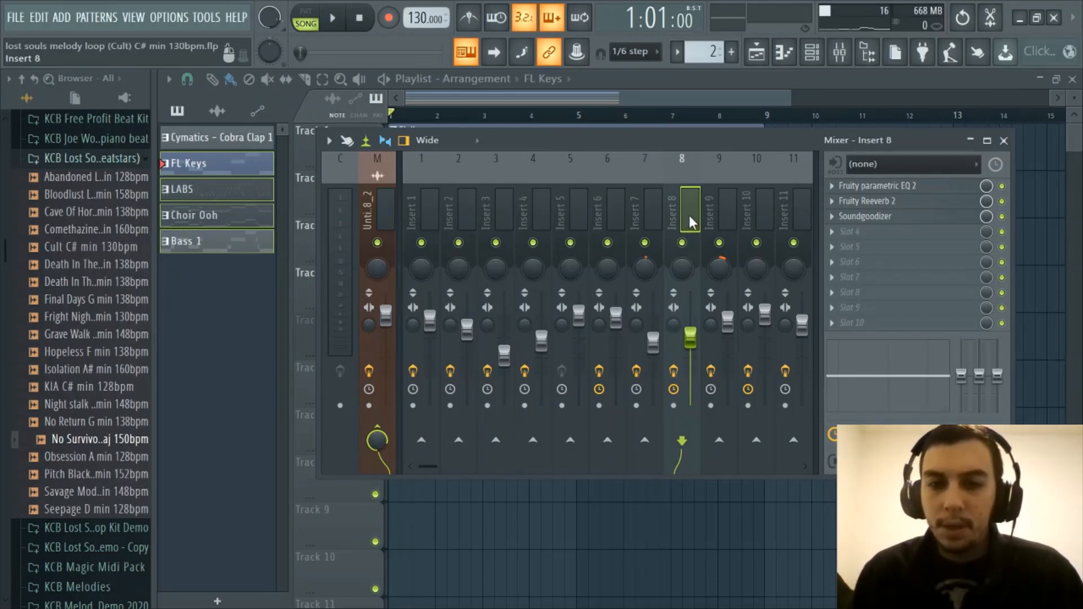
left_click(877, 185)
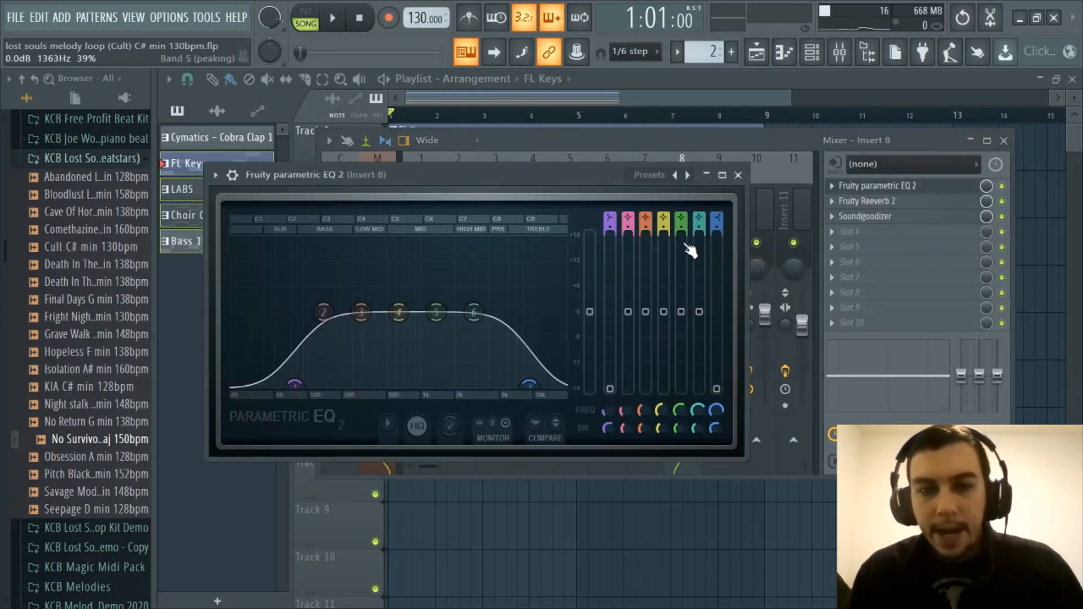
key("space")
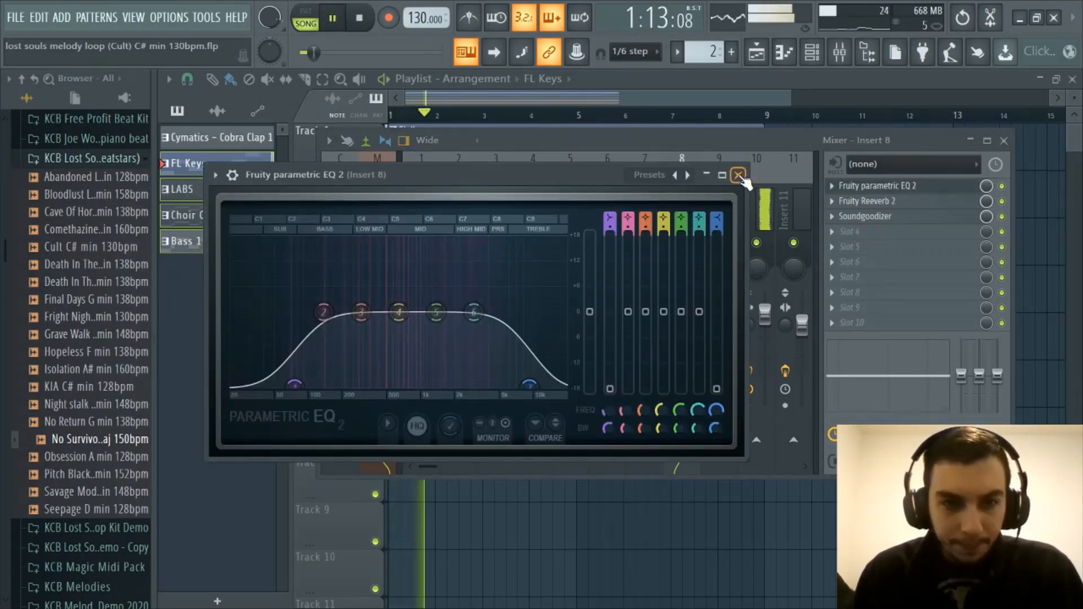
left_click(739, 175)
Watch the Fruity parametric EQ 2 displays of Insert 9 and Insert 10 during playback, stop the song and close the EQ
left_click(733, 193)
left_click(877, 185)
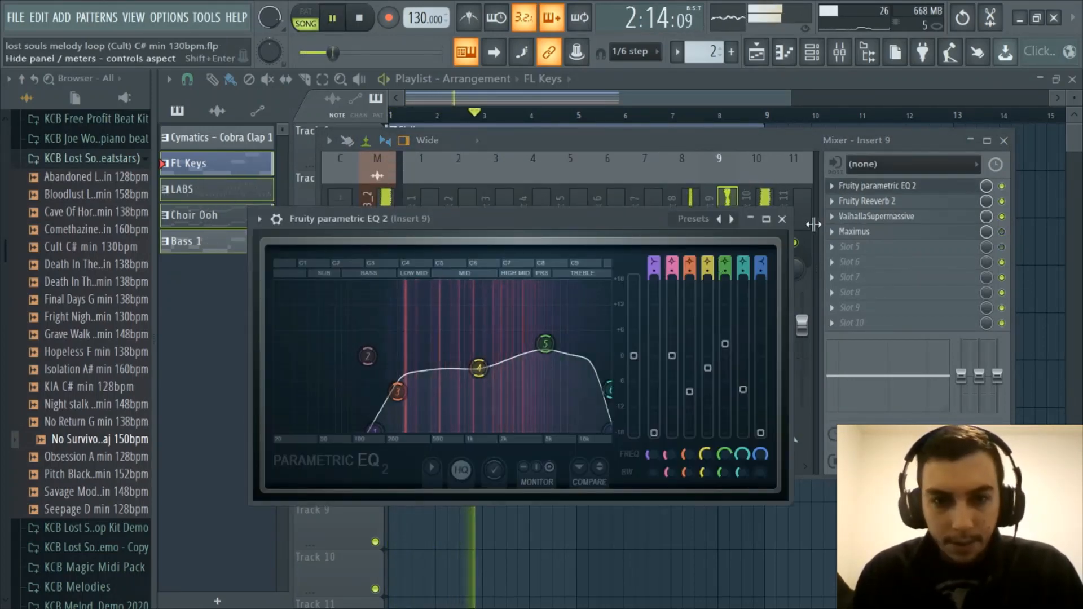
left_click(785, 257)
left_click(768, 217)
left_click(878, 185)
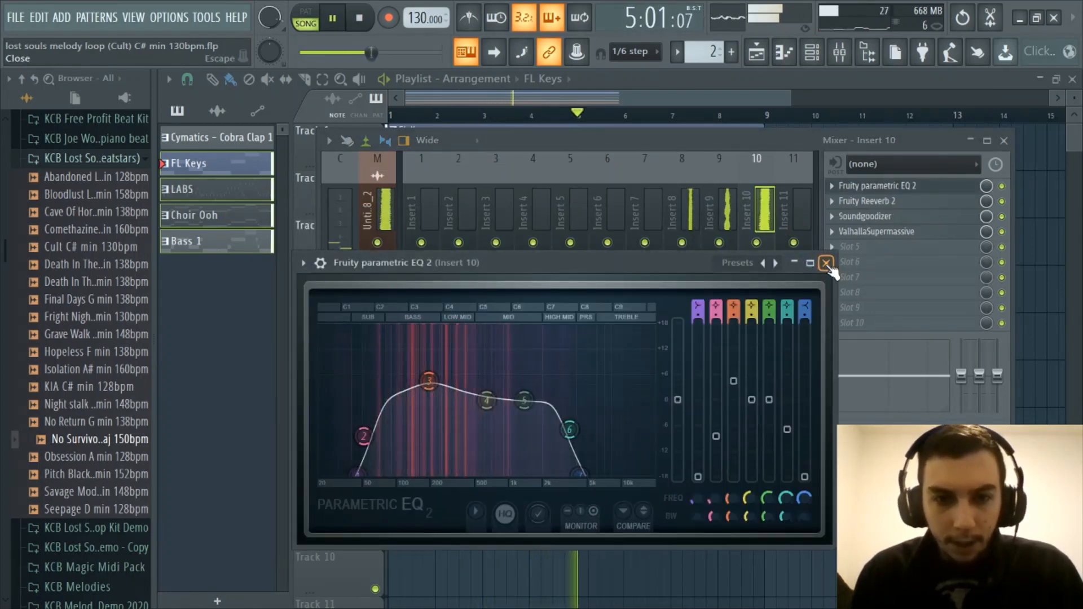
key("space")
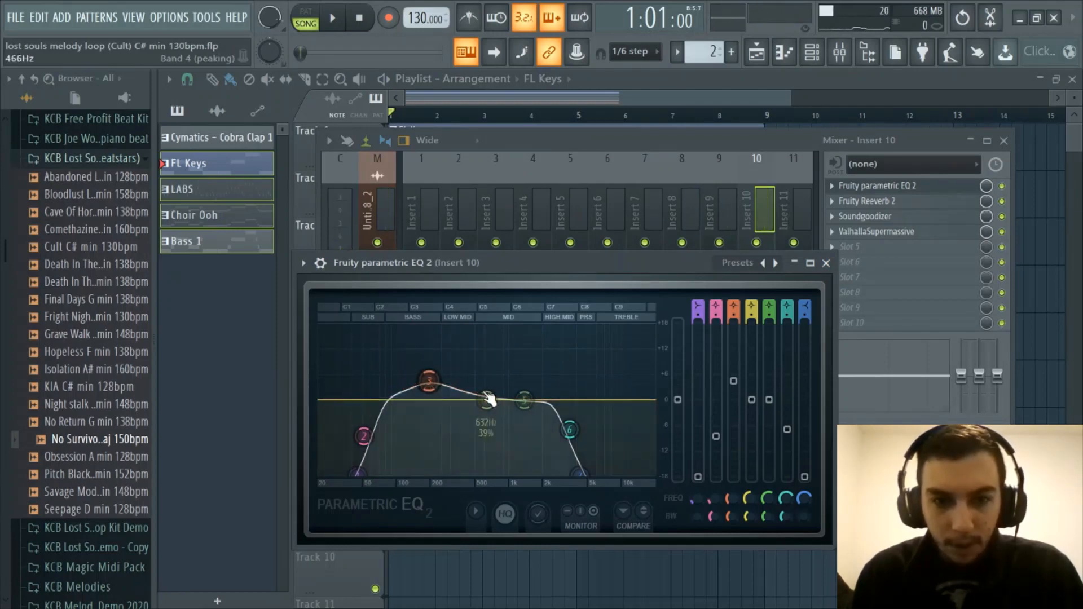
left_click(827, 263)
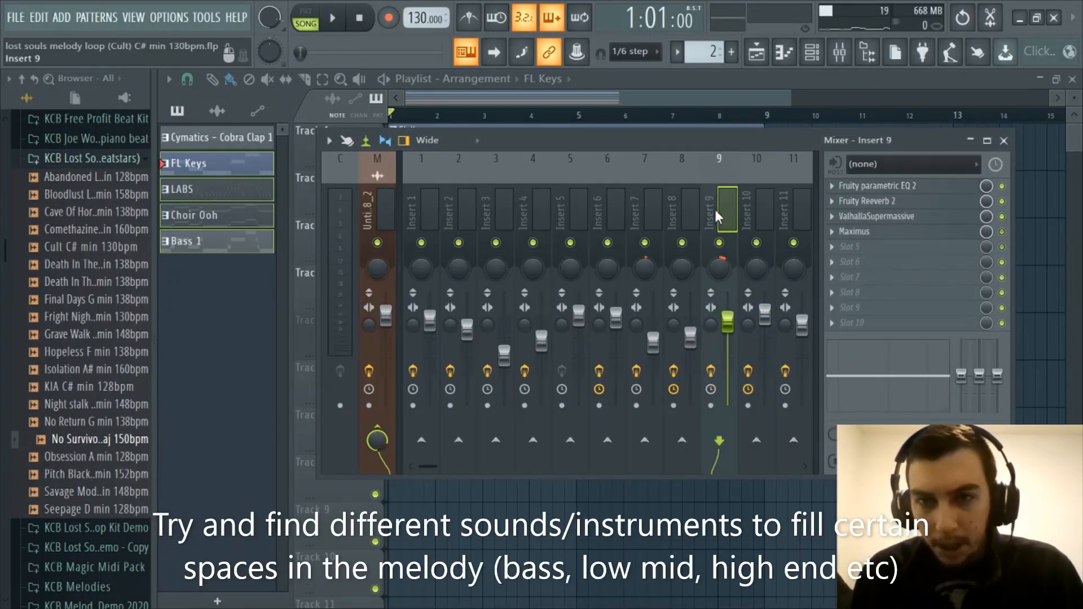
Open the Fruity parametric EQ 2 on Insert 11 to view its curve
left_click(803, 207)
left_click(875, 185)
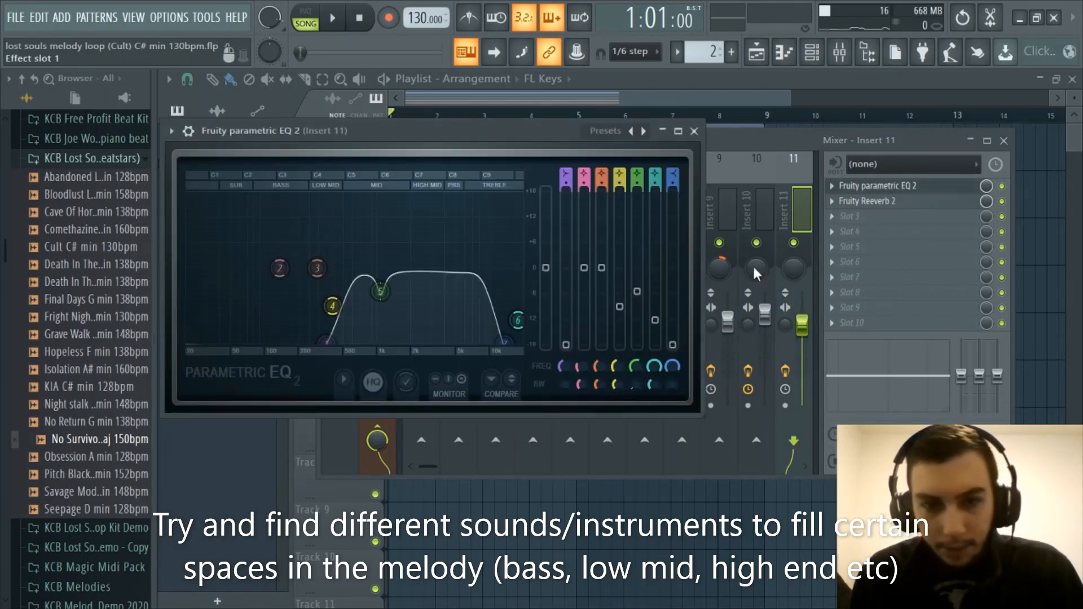
Close the Insert 11 EQ and watch the Fruity parametric EQ 2 display of Insert 8 during song playback, closing it after stopping
left_click(695, 133)
left_click(682, 209)
left_click(860, 189)
key("space")
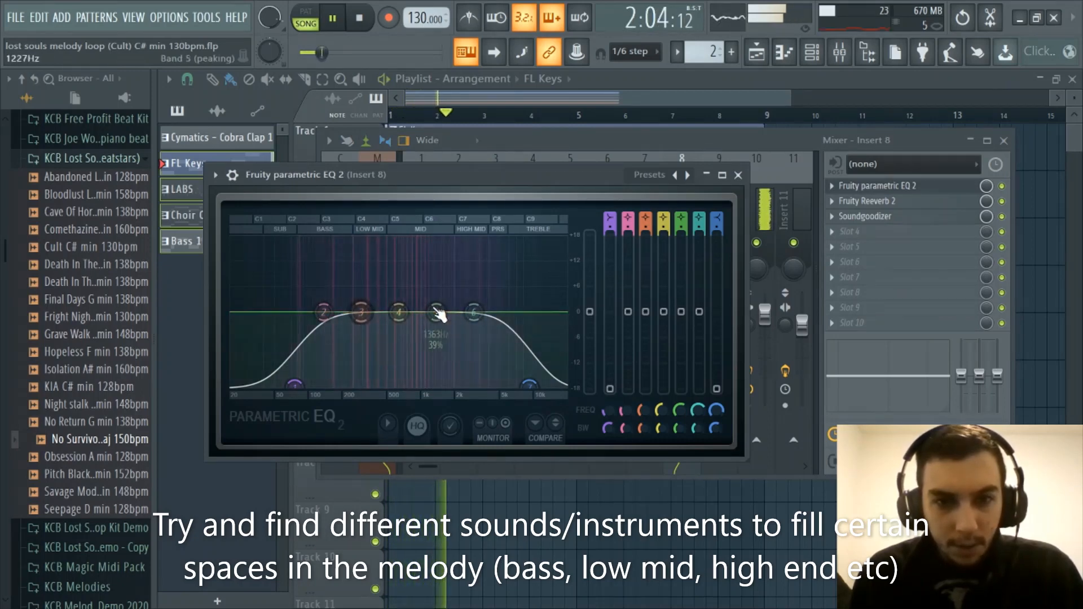
key("space")
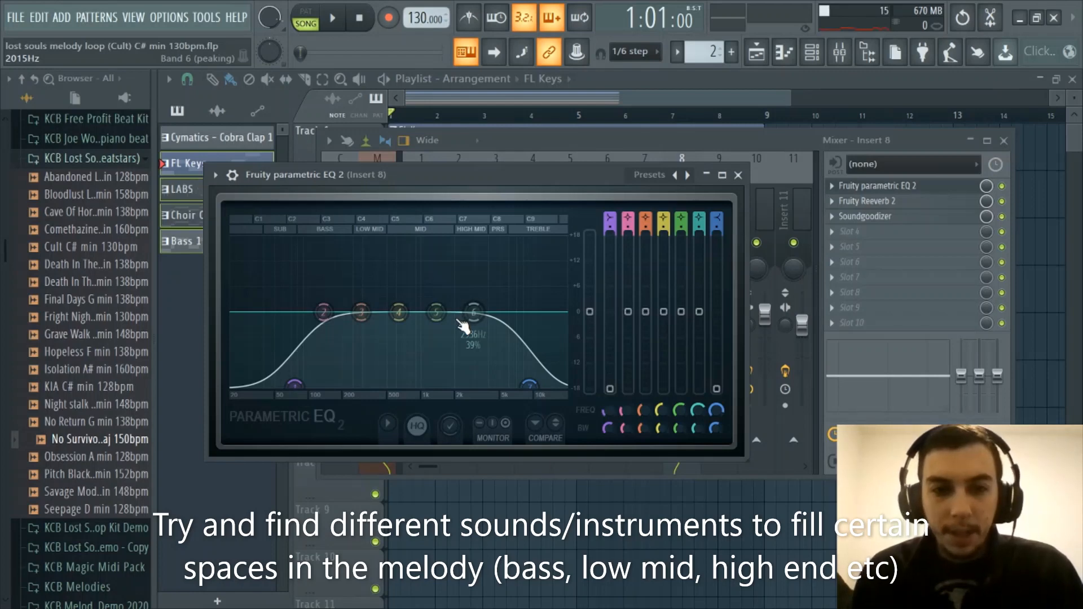
left_click(738, 175)
Review the Fruity parametric EQ 2 on Insert 9 along with song playback and close the EQ
left_click(714, 217)
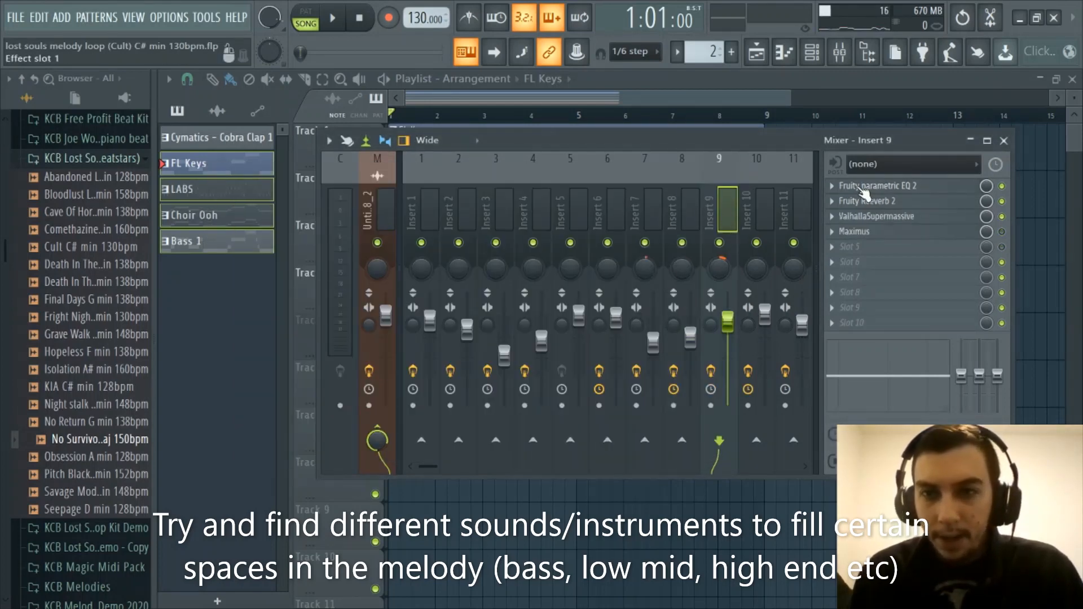
left_click(866, 186)
key("space")
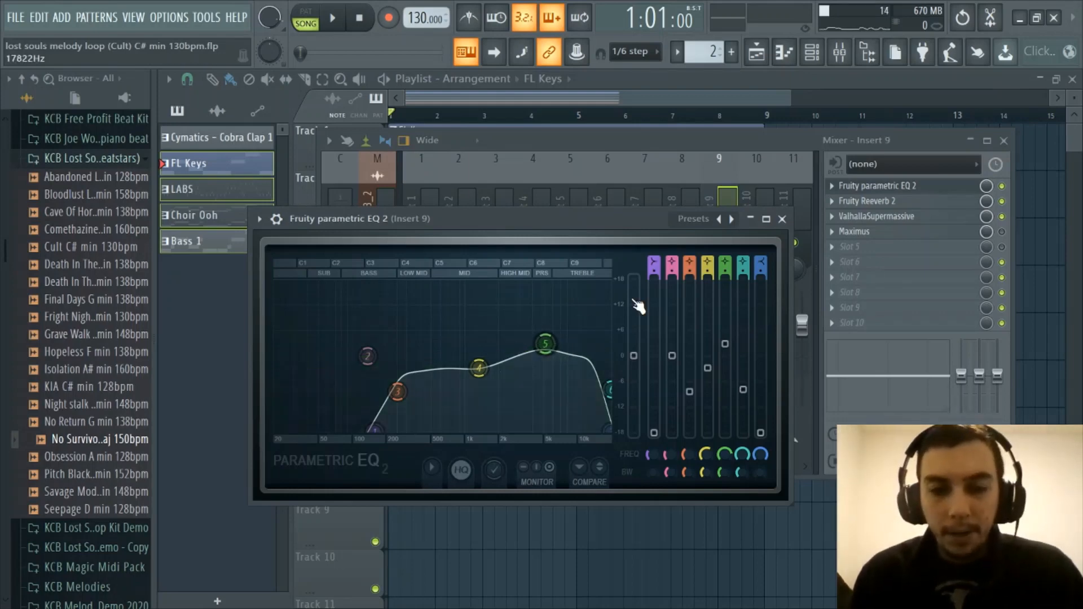
left_click(782, 219)
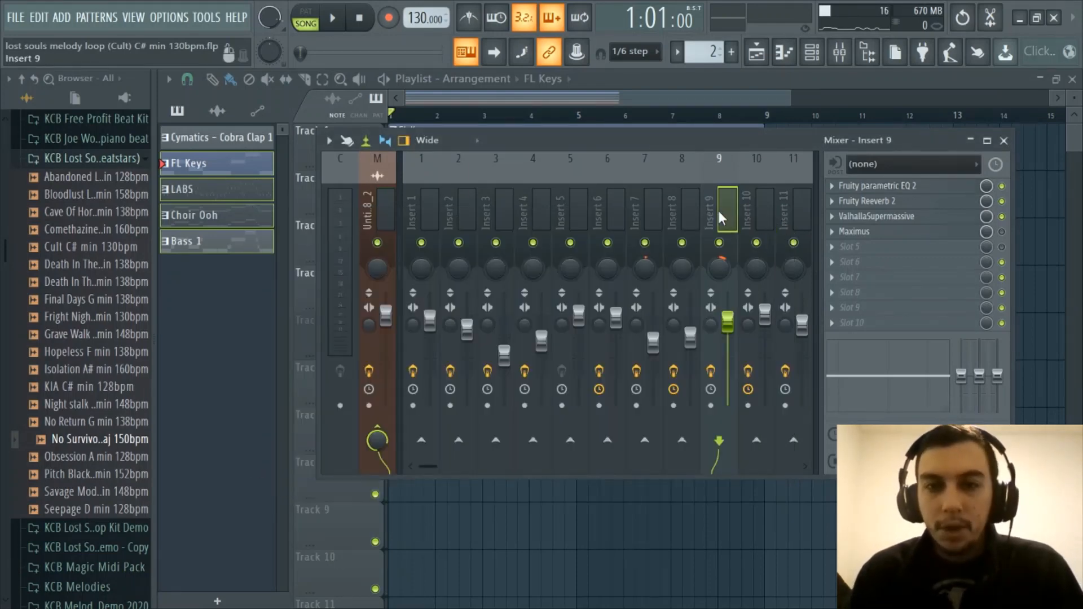
Compare Inserts 7, 8 and 9 in the mixer, viewing the Fruity Reeverb 2 settings on Insert 9 and closing the reverb
left_click(696, 209)
left_click(657, 208)
left_click(727, 207)
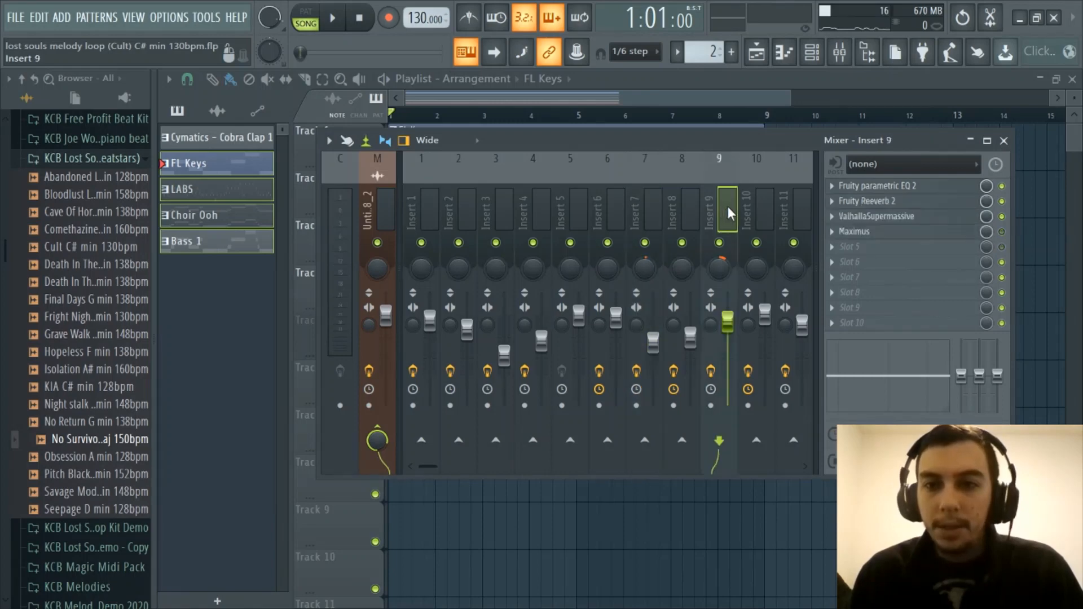
left_click(895, 204)
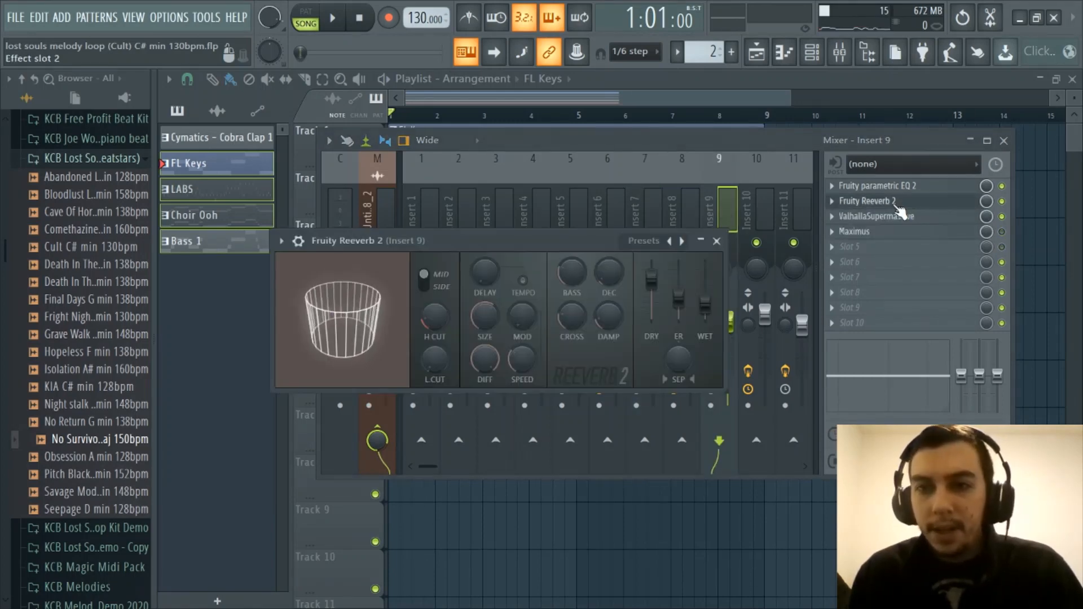
left_click(719, 241)
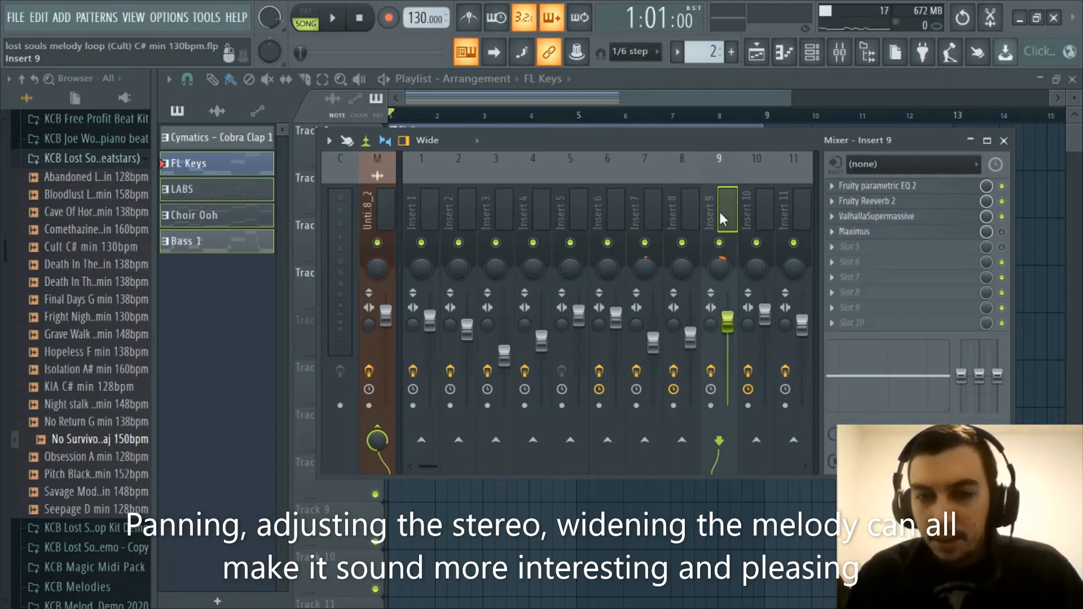
left_click(653, 226)
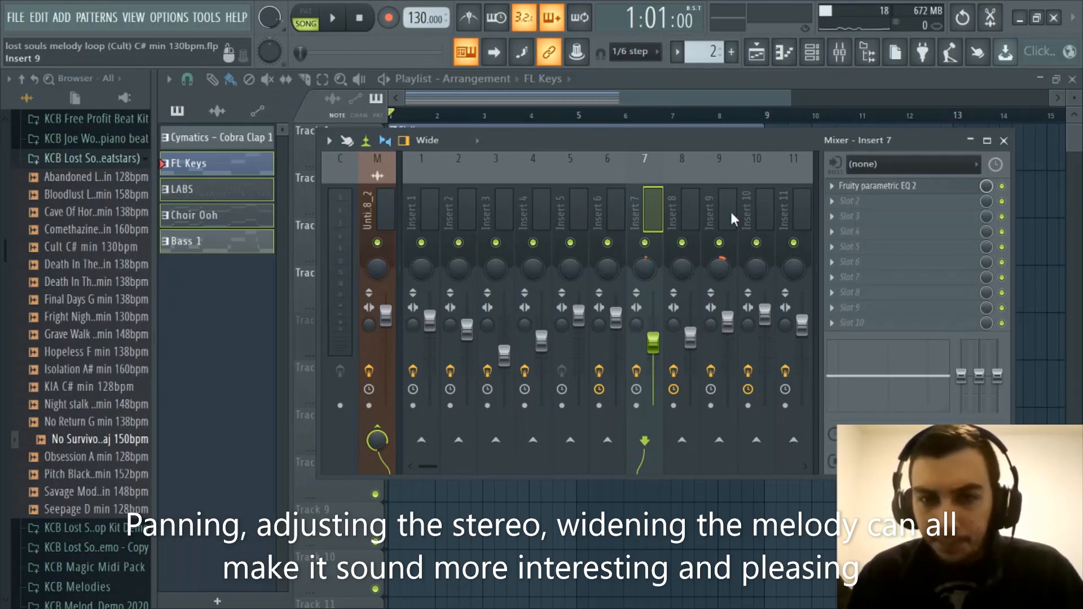
Hide the mixer and examine the full eight-bar arrangement of the four instrument tracks in the playlist
left_click(840, 53)
scroll(558, 116, "down", 2)
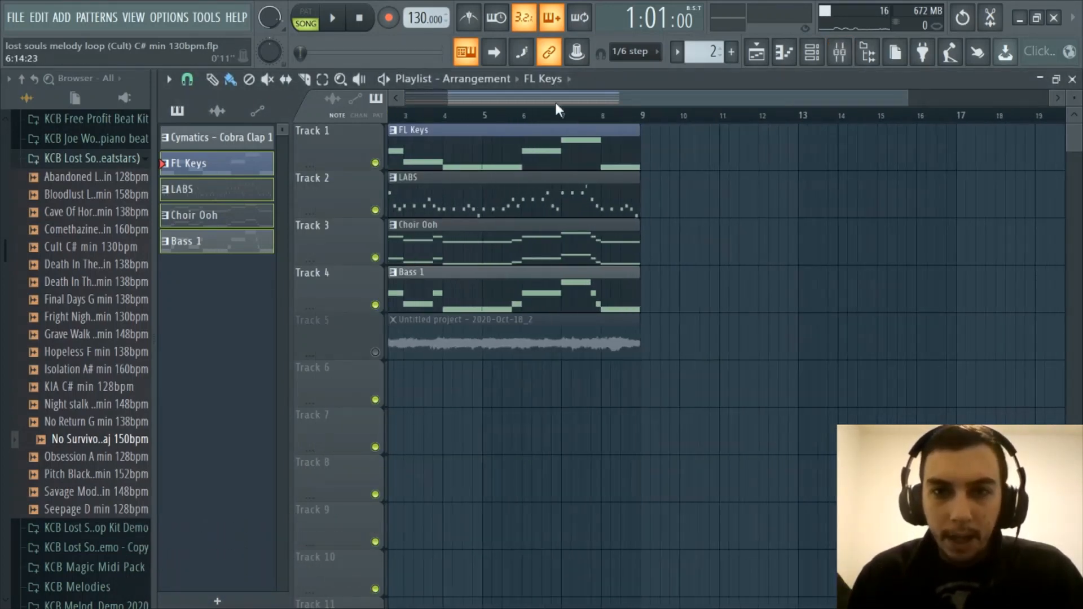
left_click_drag(556, 103, 384, 111)
scroll(515, 116, "down", 2)
scroll(516, 110, "up", 2)
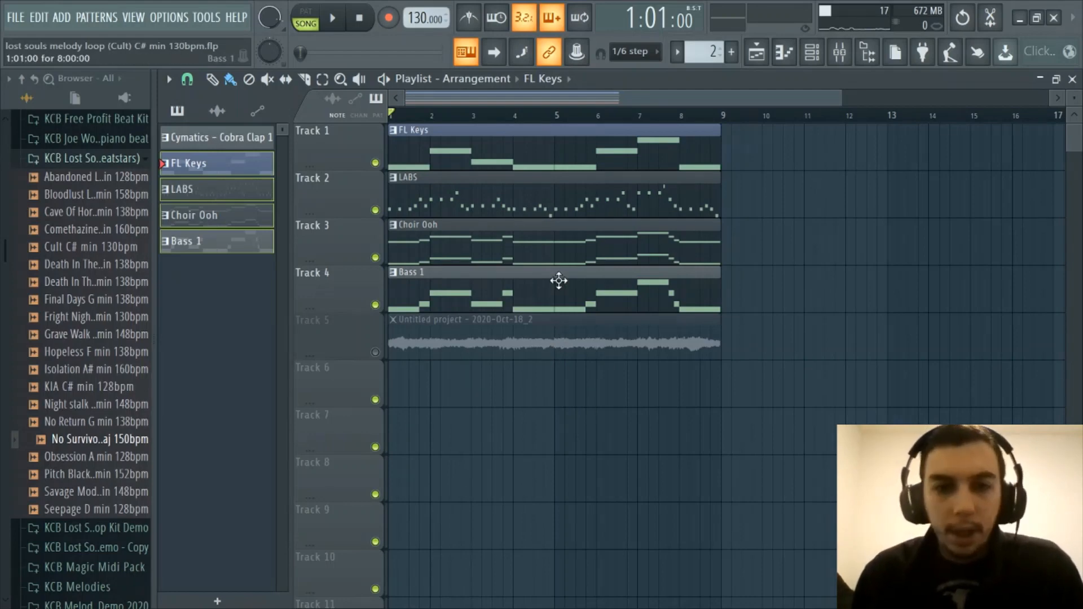
scroll(544, 102, "up", 2)
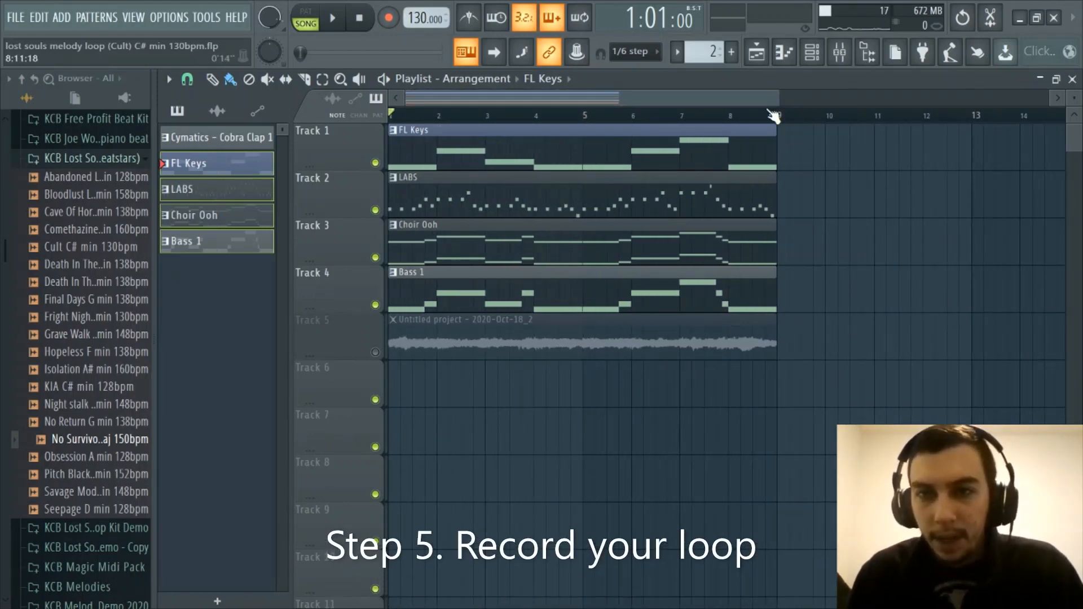
Show the mixer again and inspect the existing recording in the master channel's Edison, closing its window after viewing
left_click(840, 51)
left_click(840, 52)
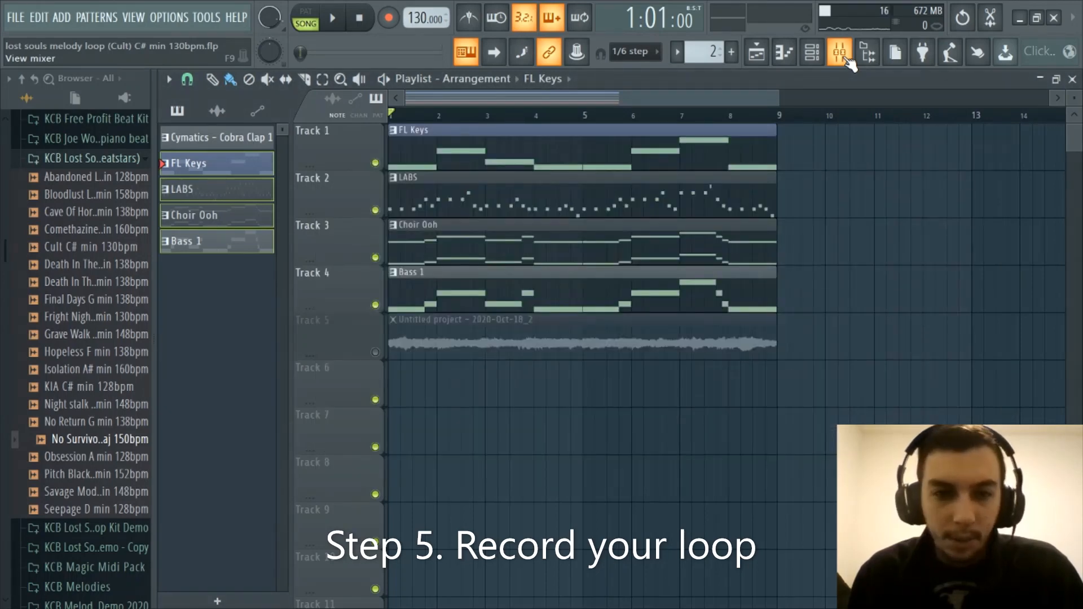
left_click(847, 56)
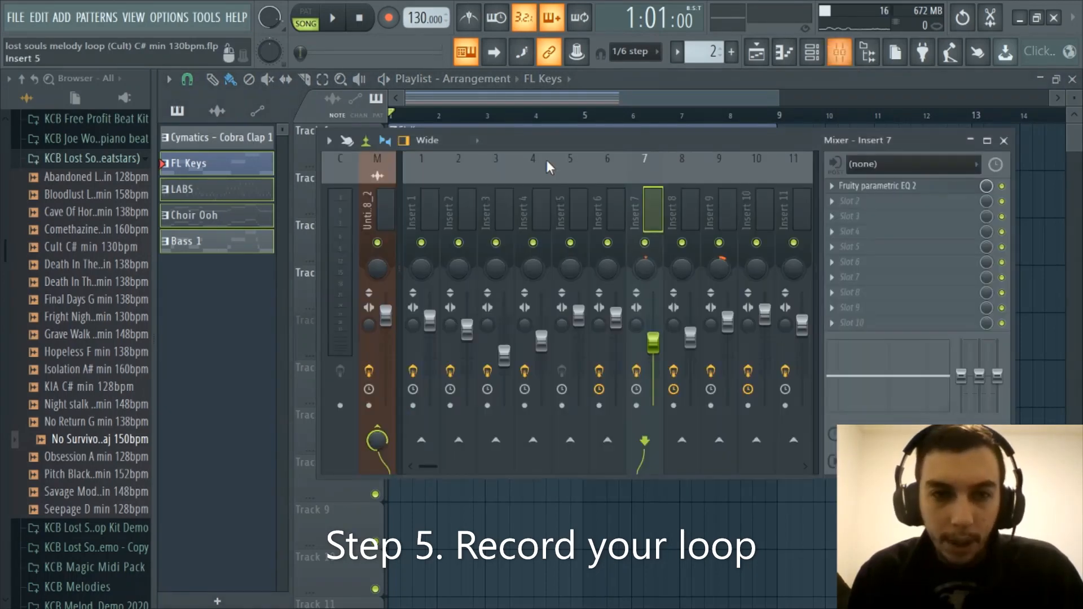
left_click(377, 195)
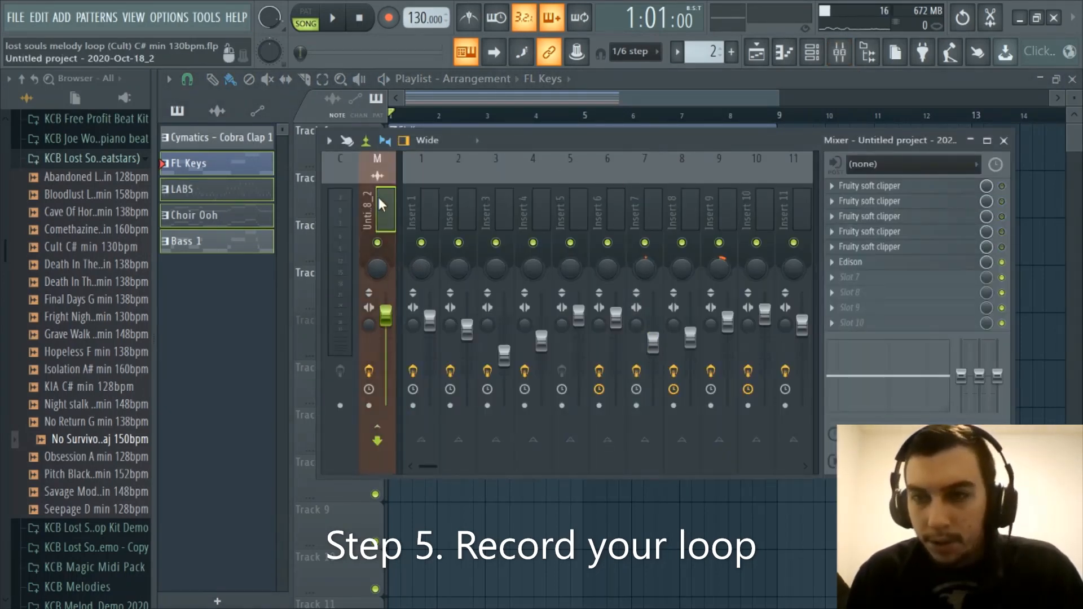
left_click(878, 262)
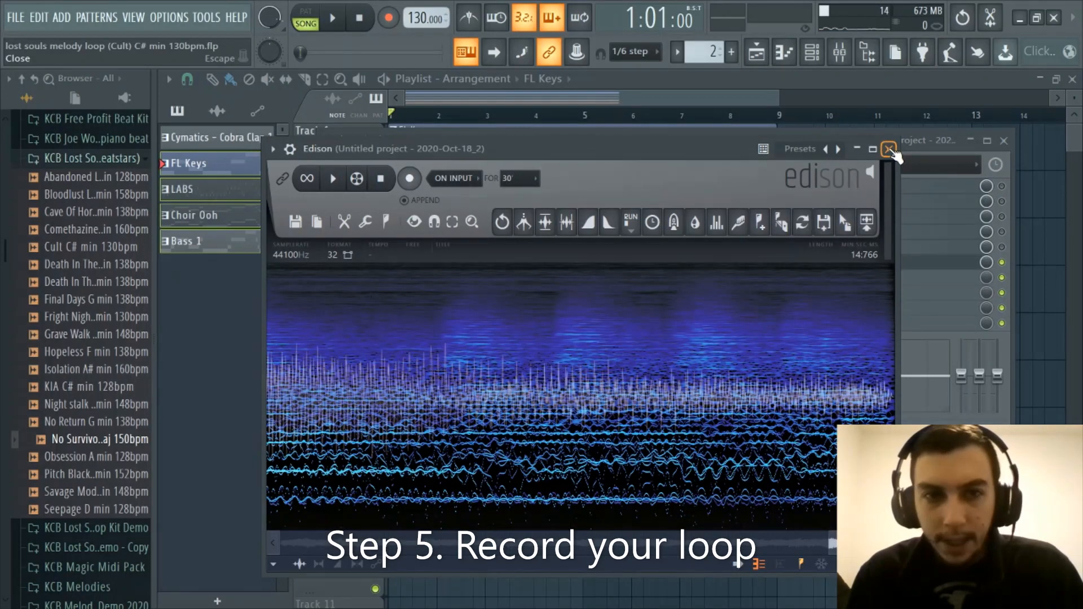
left_click_drag(719, 150, 718, 128)
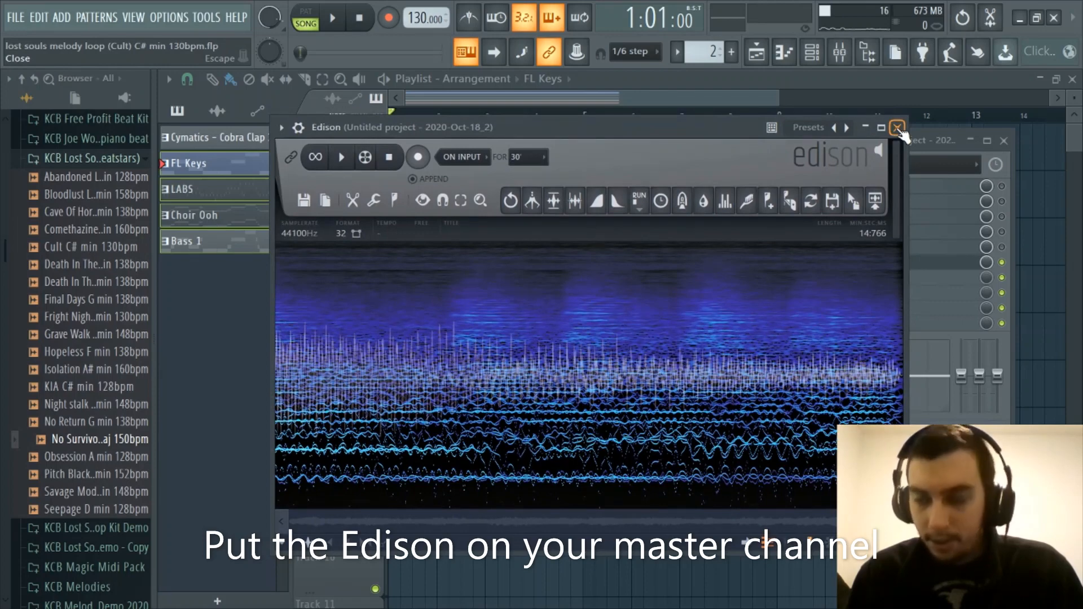
left_click(897, 127)
Load a second Edison into slot 7 of the master channel and delete it from the slot again
left_click(854, 273)
mouse_move(854, 274)
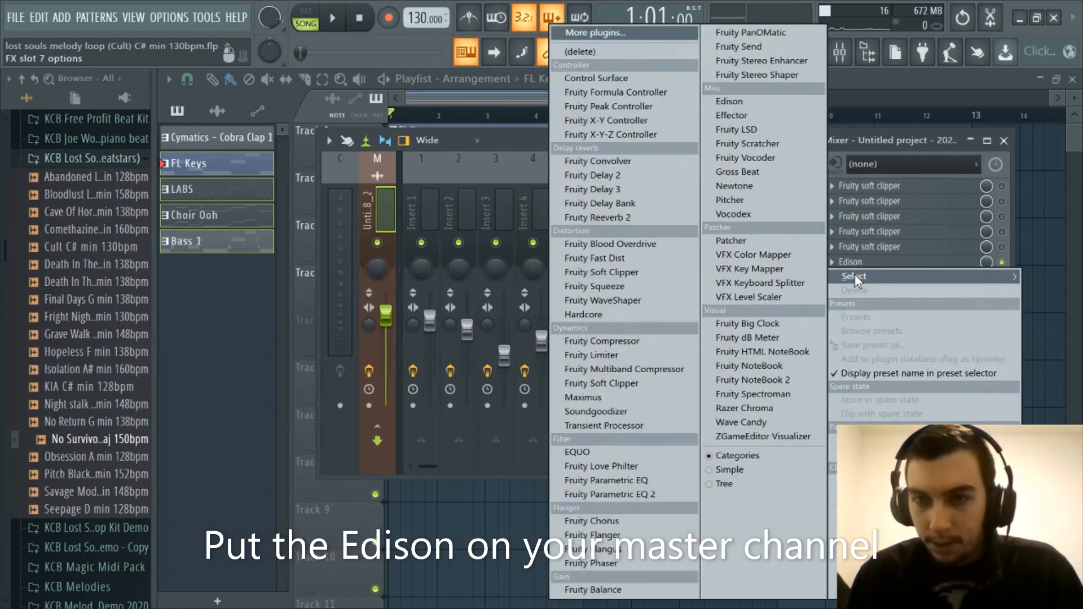
left_click(730, 101)
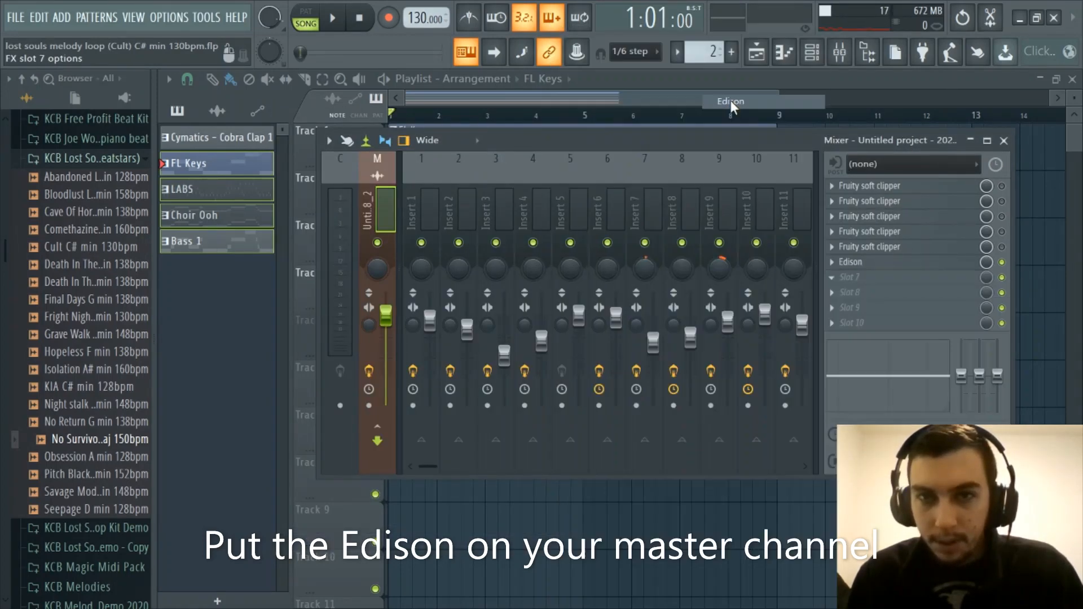
left_click(798, 133)
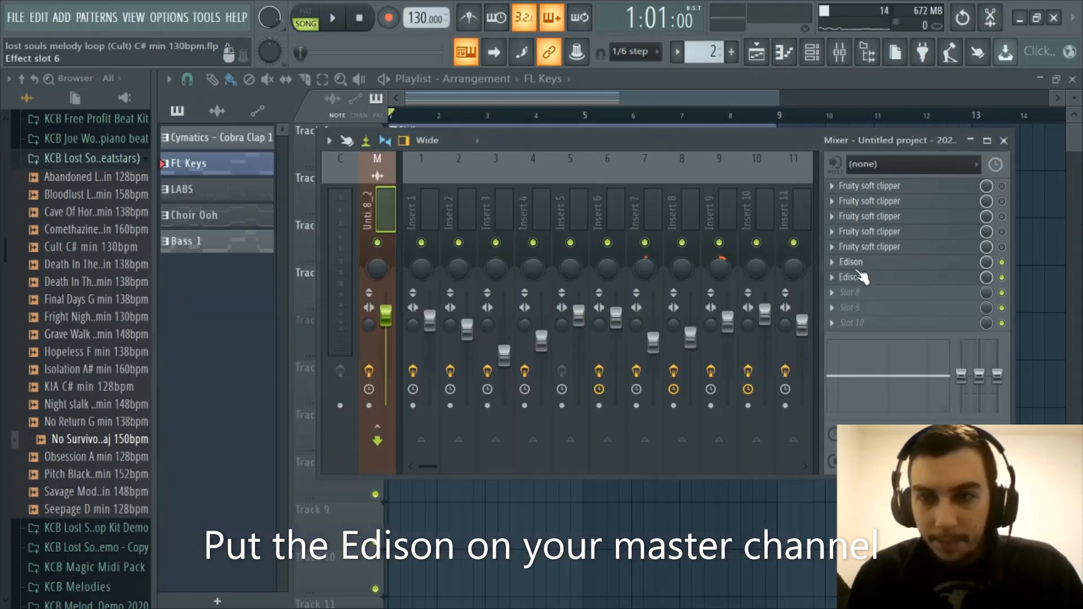
left_click(828, 280)
left_click(841, 275)
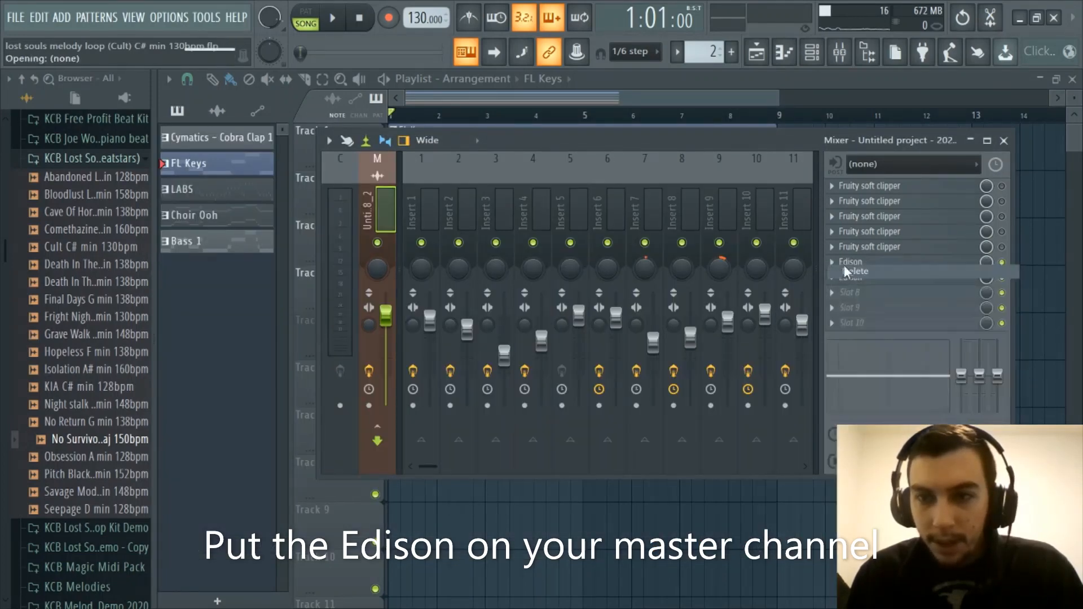
Open the master channel's Edison and record one full pass of the melody from song playback, stopping the recording and the song
left_click(846, 264)
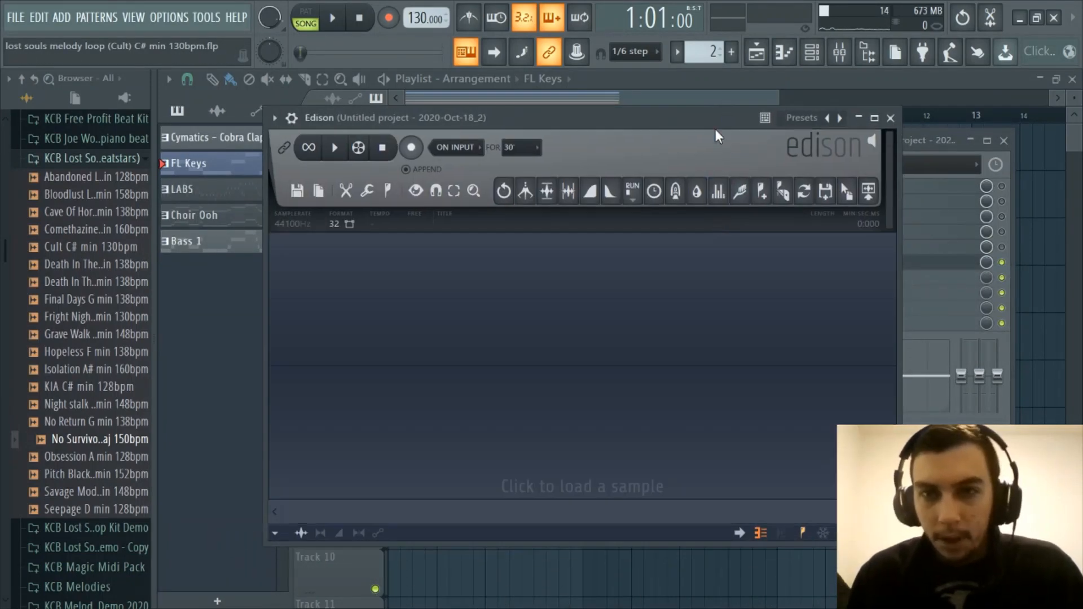
mouse_move(709, 121)
left_mouse_down()
mouse_move(718, 117)
mouse_move(707, 134)
left_mouse_up()
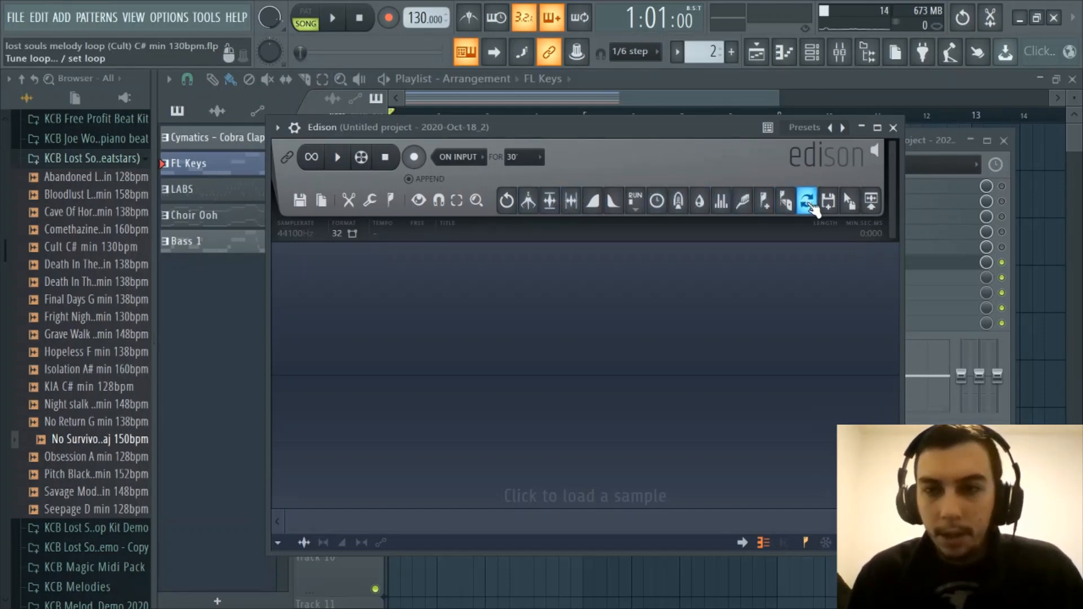
left_click(415, 158)
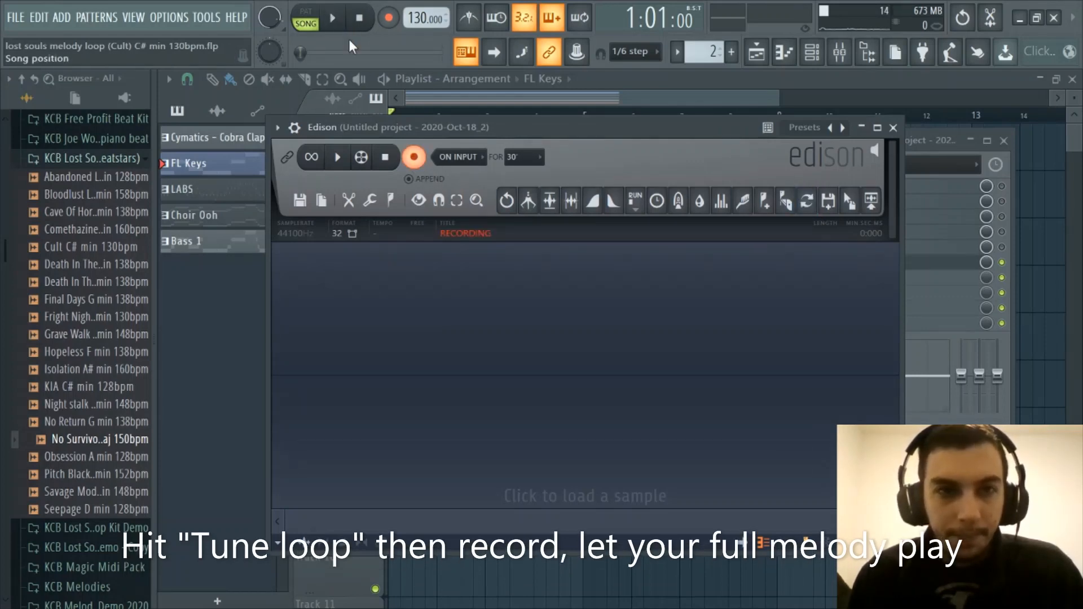
key("space")
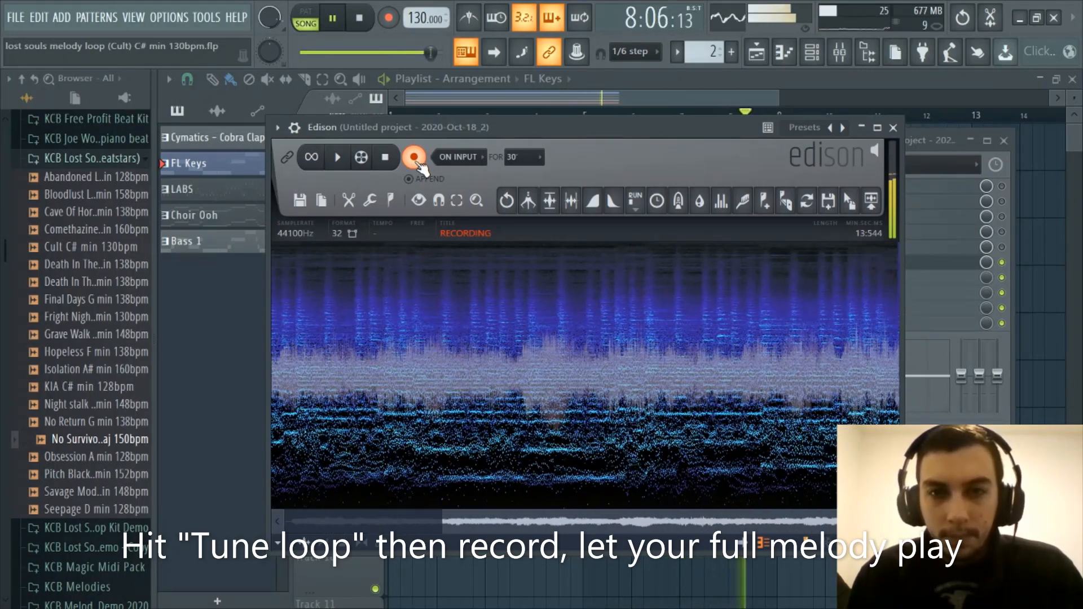
left_click(415, 159)
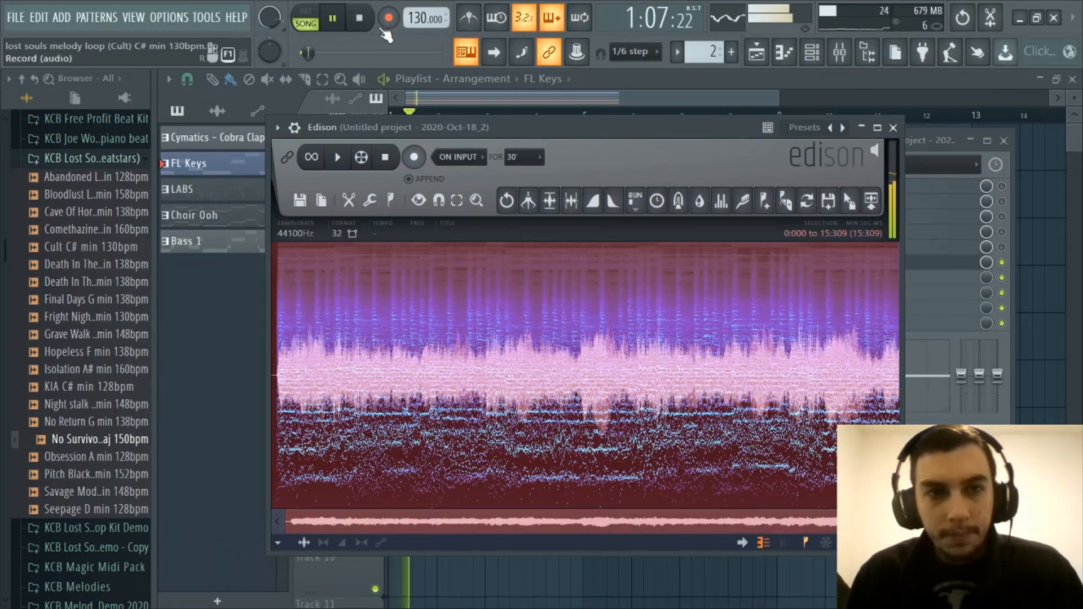
key("space")
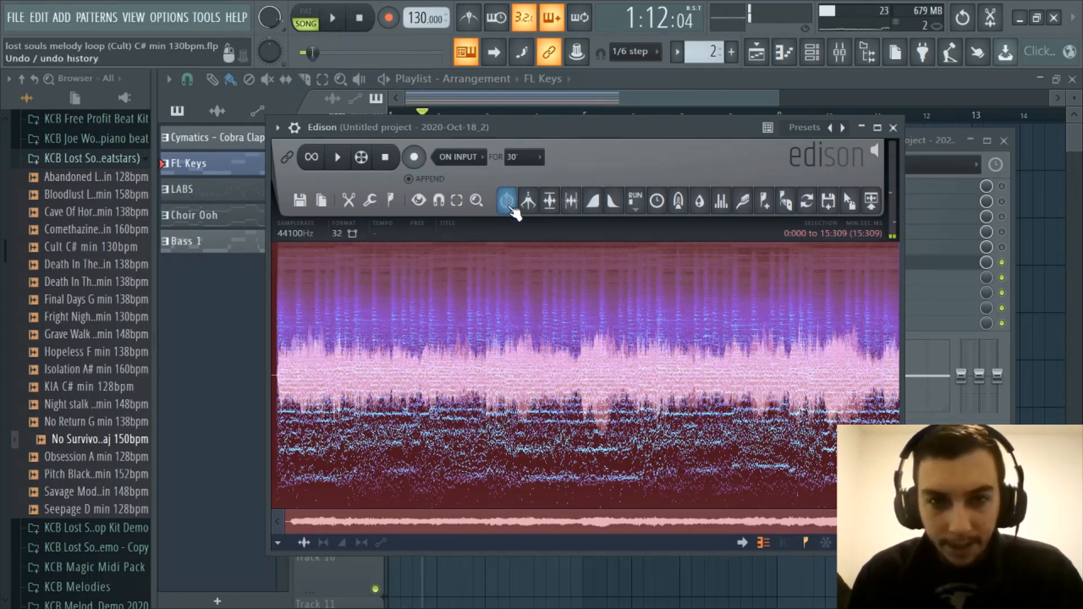
Trim the side noise from the Edison recording and play it from near the end to locate where the melody finishes
left_click(578, 206)
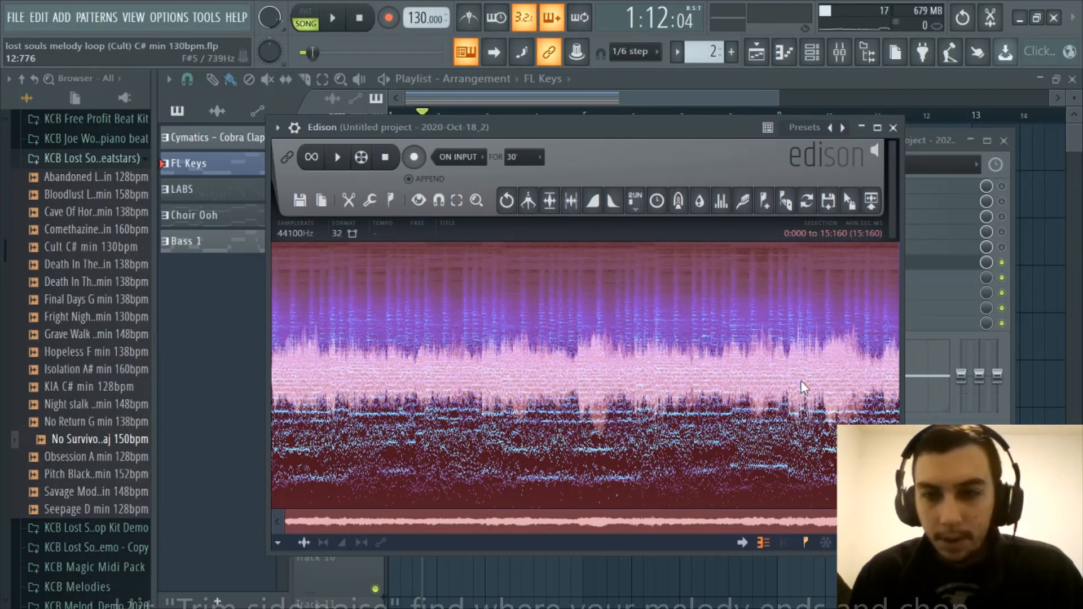
left_click(796, 353)
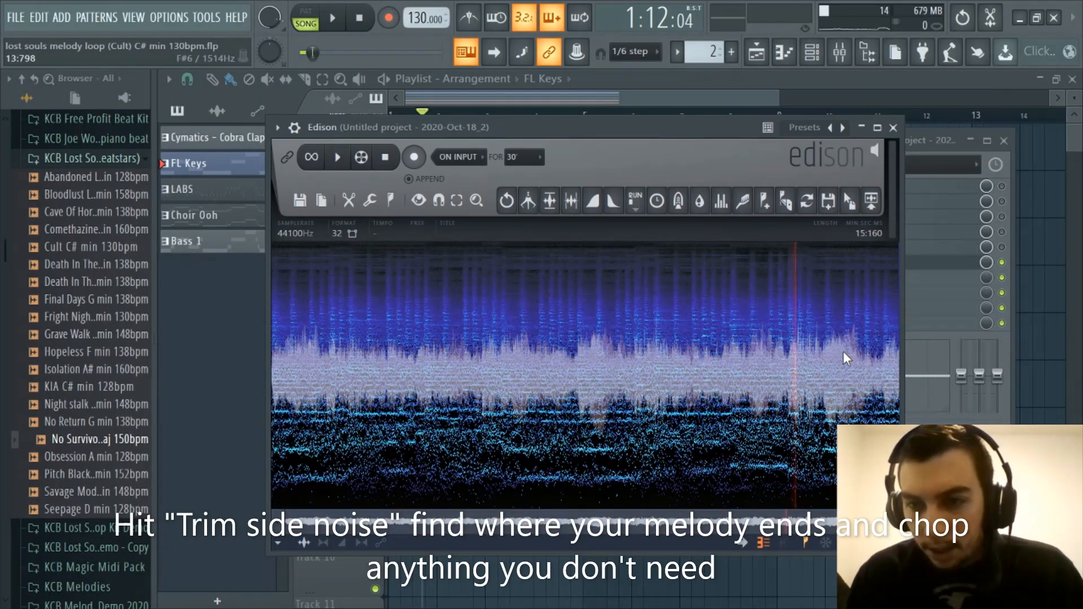
left_click(882, 349)
left_click(828, 350)
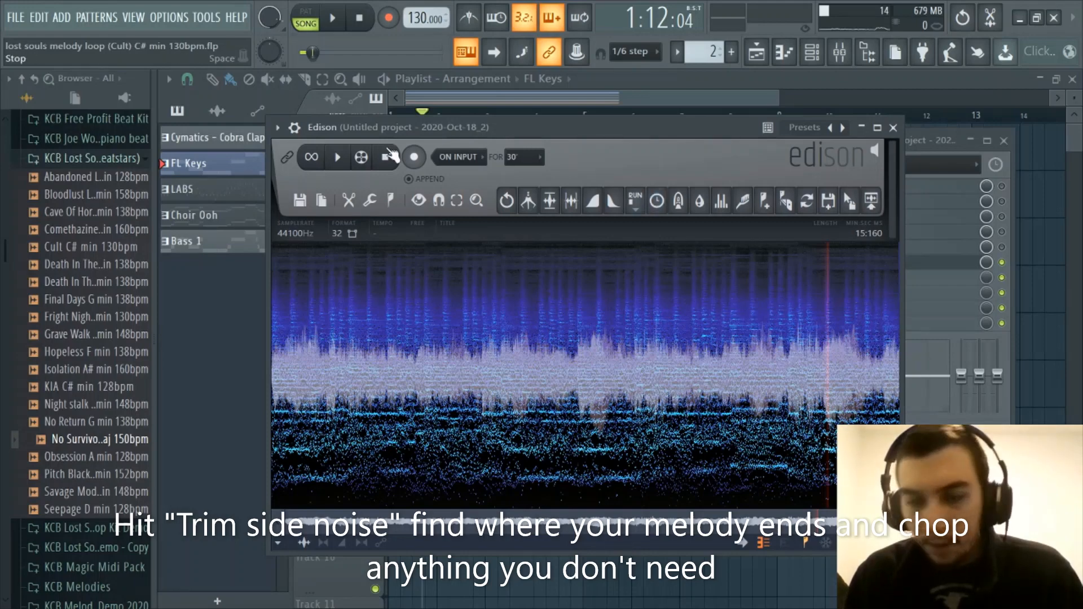
left_click(342, 161)
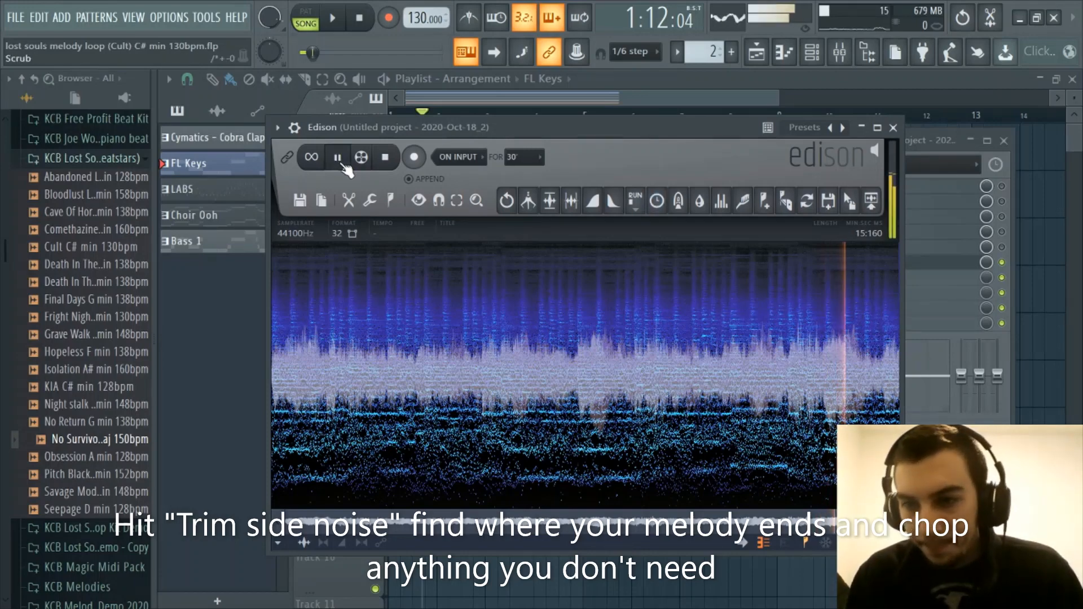
Delete the surplus tail of the Edison recording from 14:767 to its end at 15:160
scroll(887, 364, "up", 8)
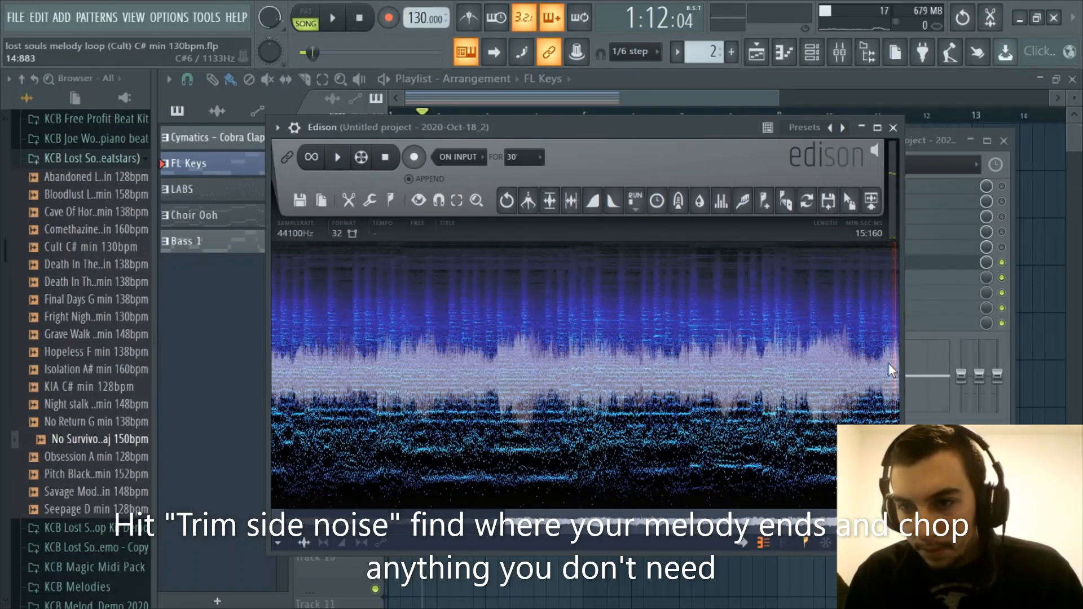
scroll(846, 389, "up", 5)
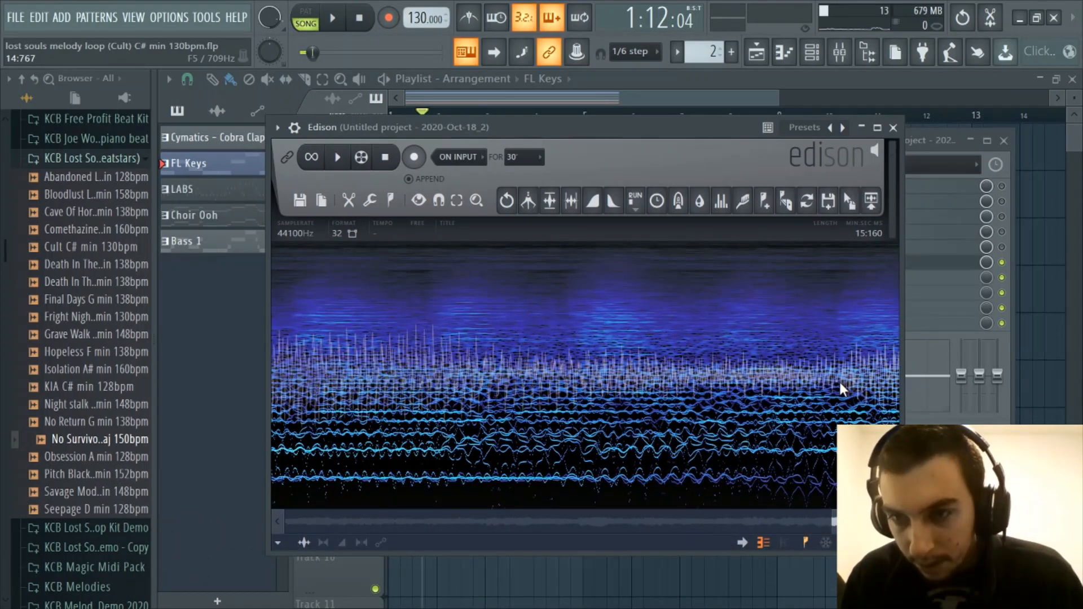
left_click_drag(839, 380, 908, 390)
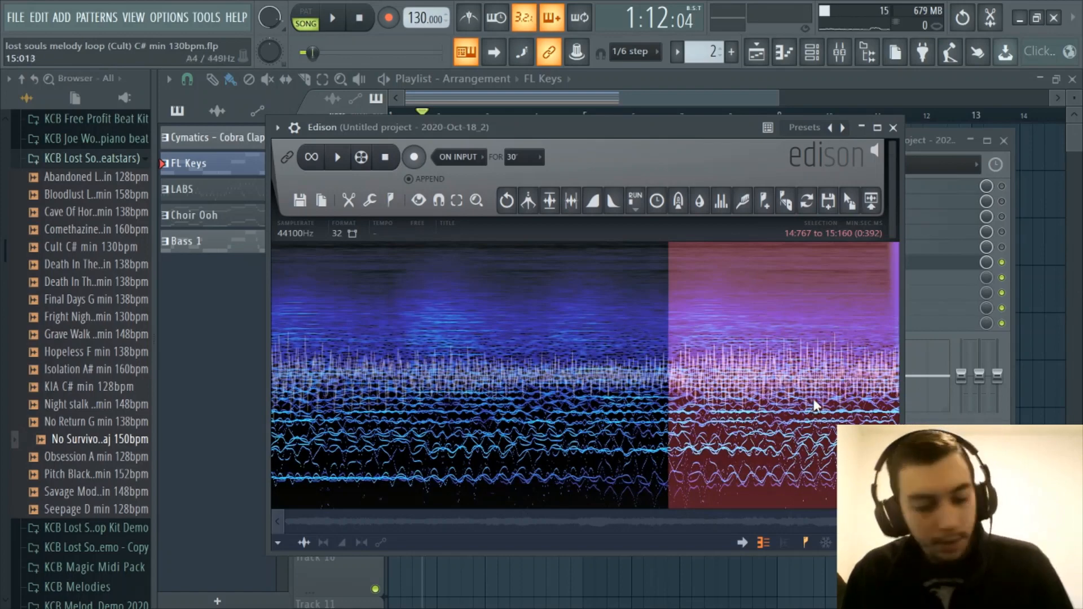
key("Delete")
scroll(729, 392, "down", 8)
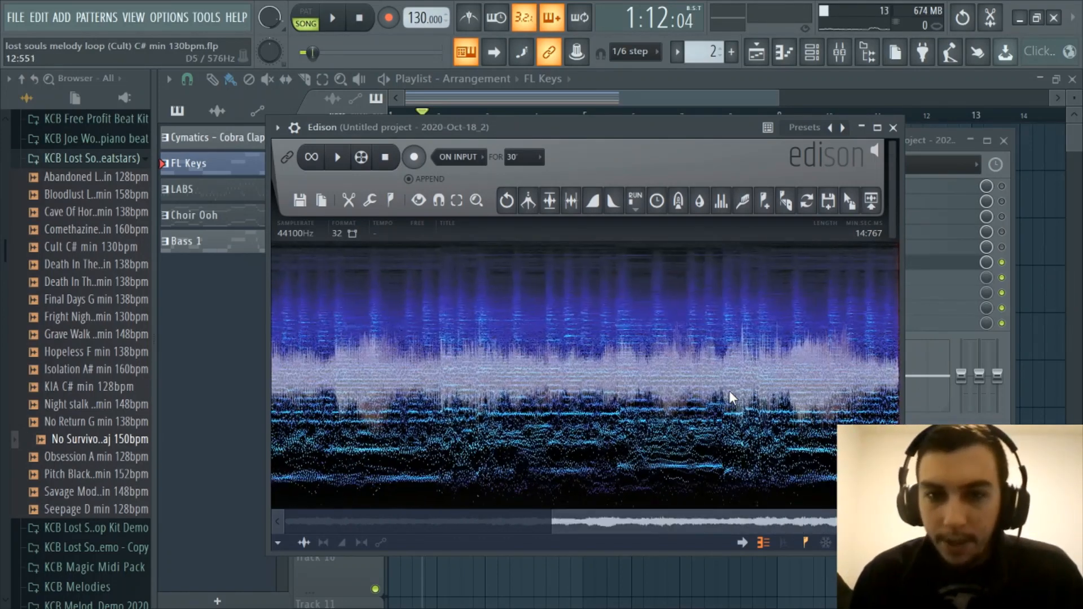
Send the trimmed recording from Edison into the project as an audio clip and show the channel rack
left_click(874, 206)
left_click(893, 128)
left_click(812, 53)
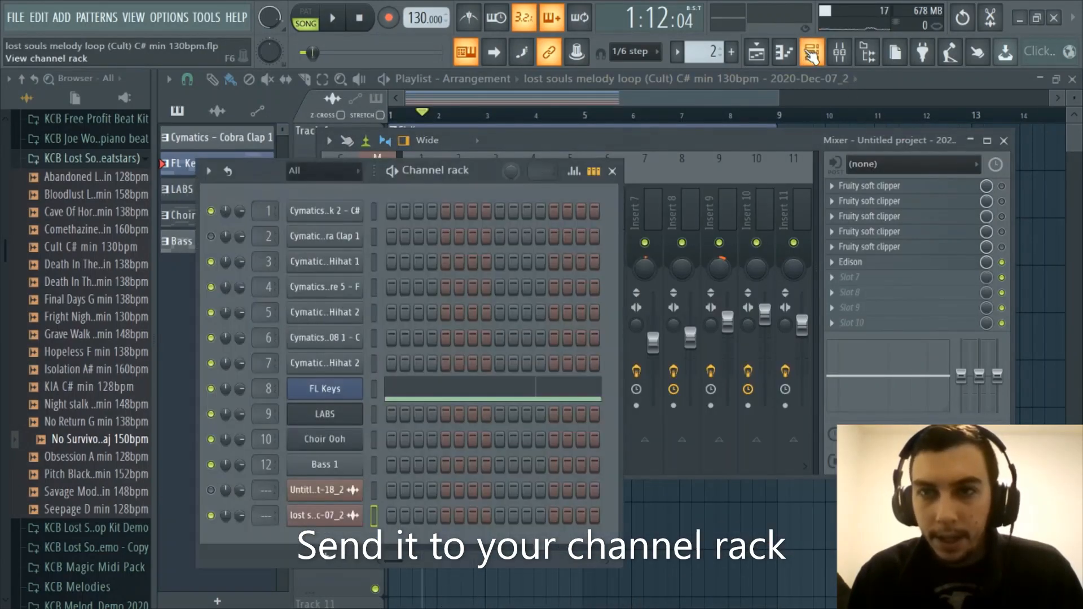
Open the new audio clip's channel settings, close them again and bring the playlist into view
left_click(312, 516)
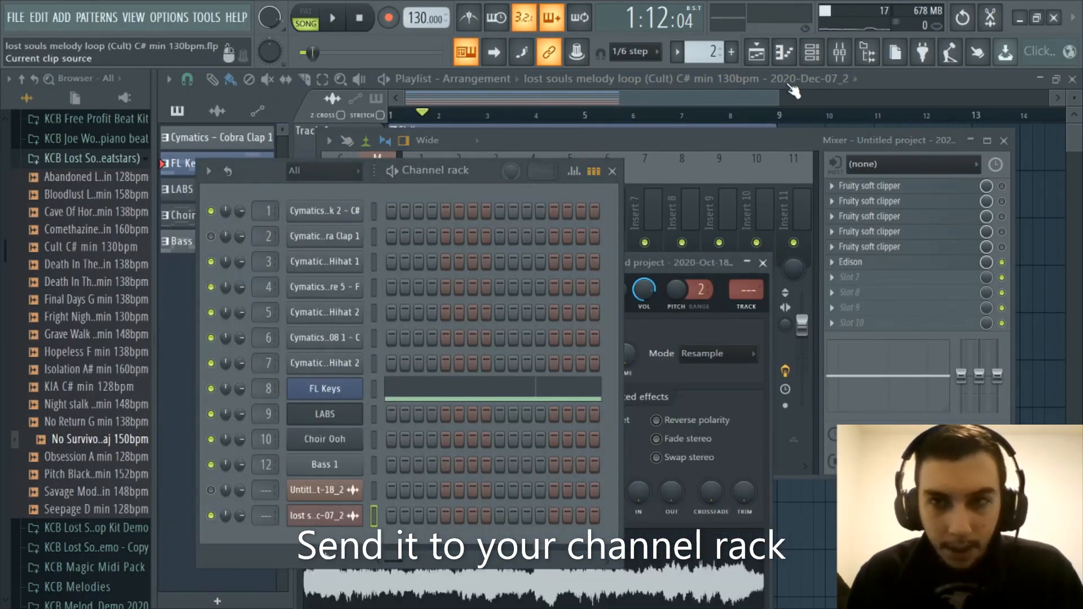
left_click(812, 52)
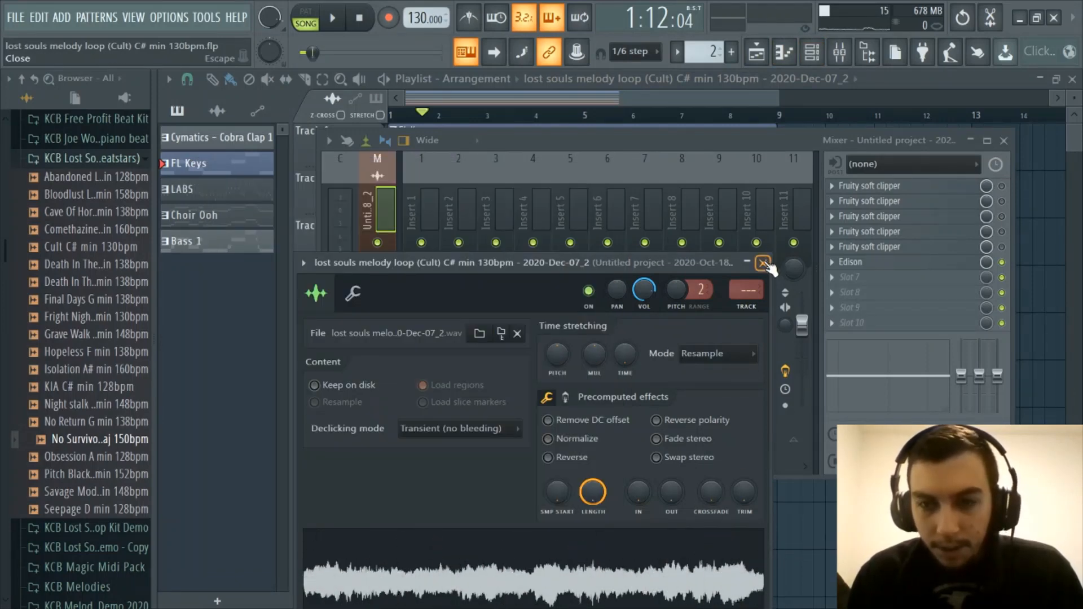
left_click(764, 263)
left_click(756, 54)
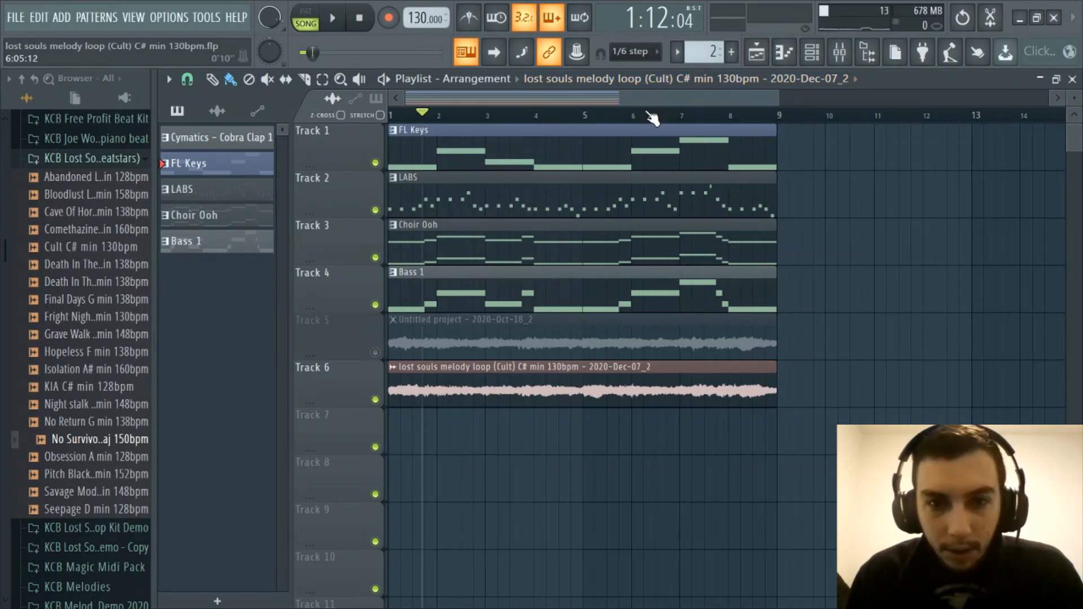
Check in the playlist that the recorded melody clip on Track 6 spans exactly eight bars
scroll(648, 116, "down", 2)
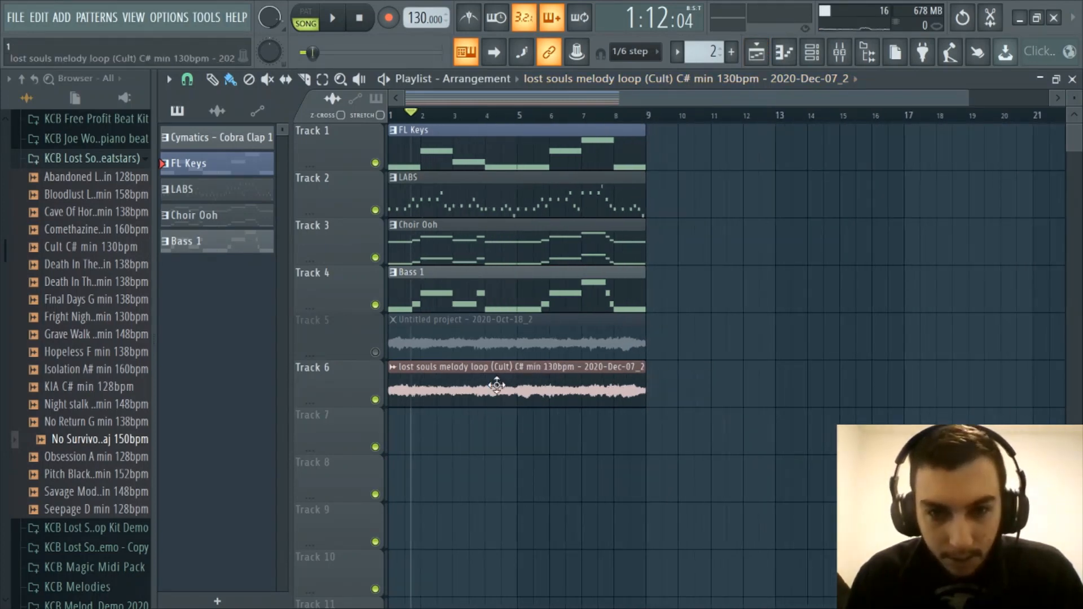
scroll(564, 115, "up", 3)
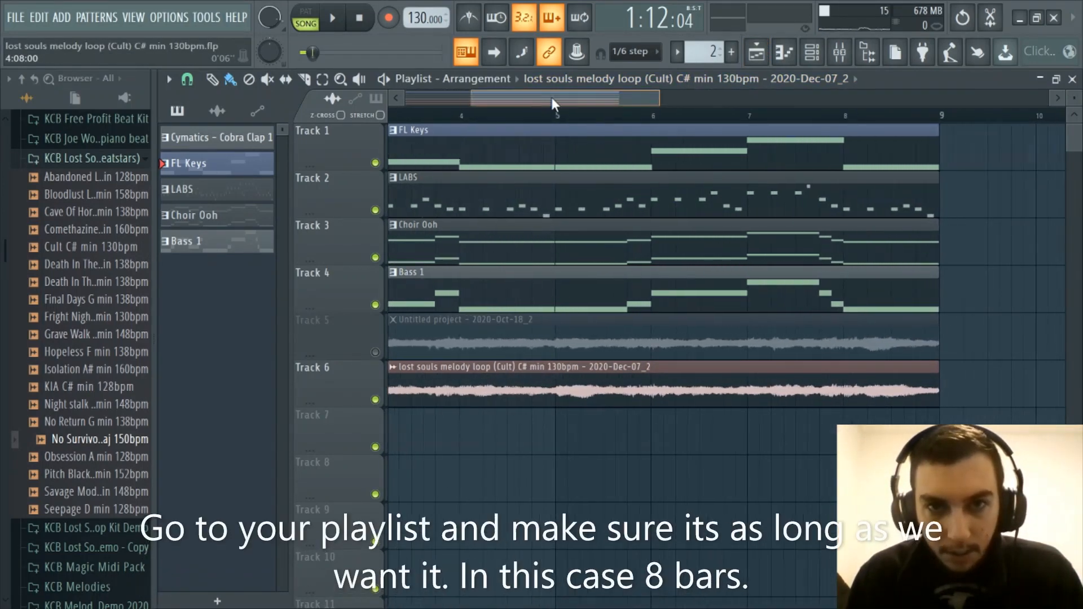
scroll(625, 117, "up", 2)
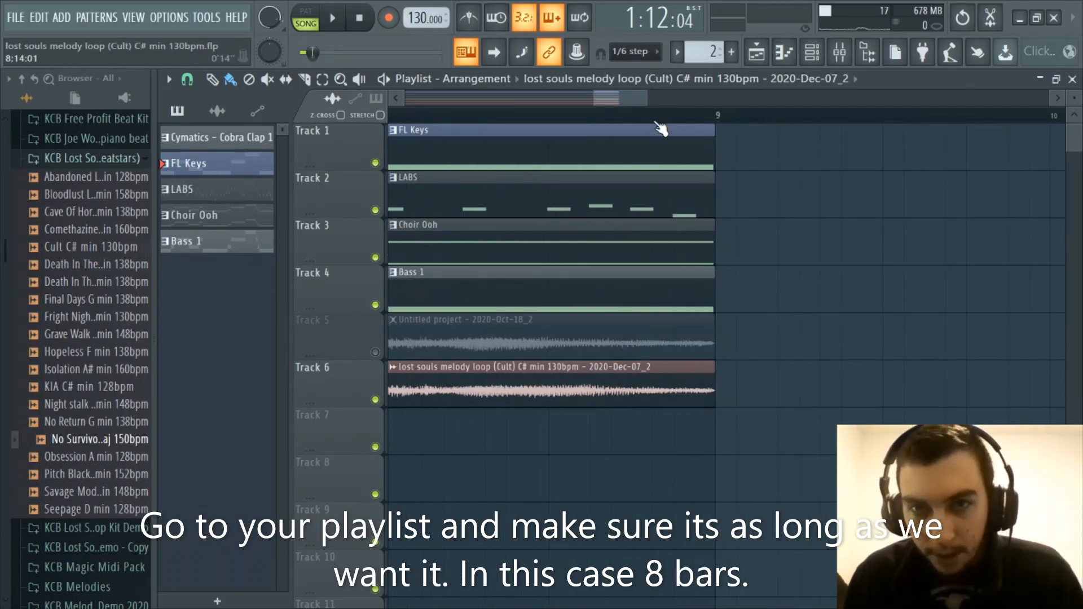
scroll(660, 129, "down", 1)
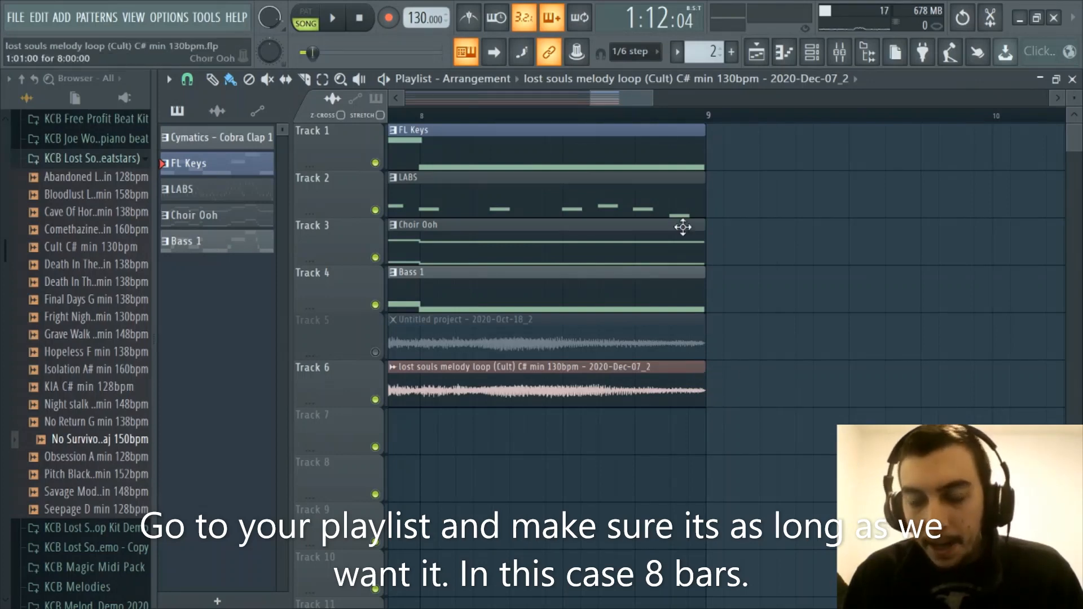
scroll(621, 127, "down", 6)
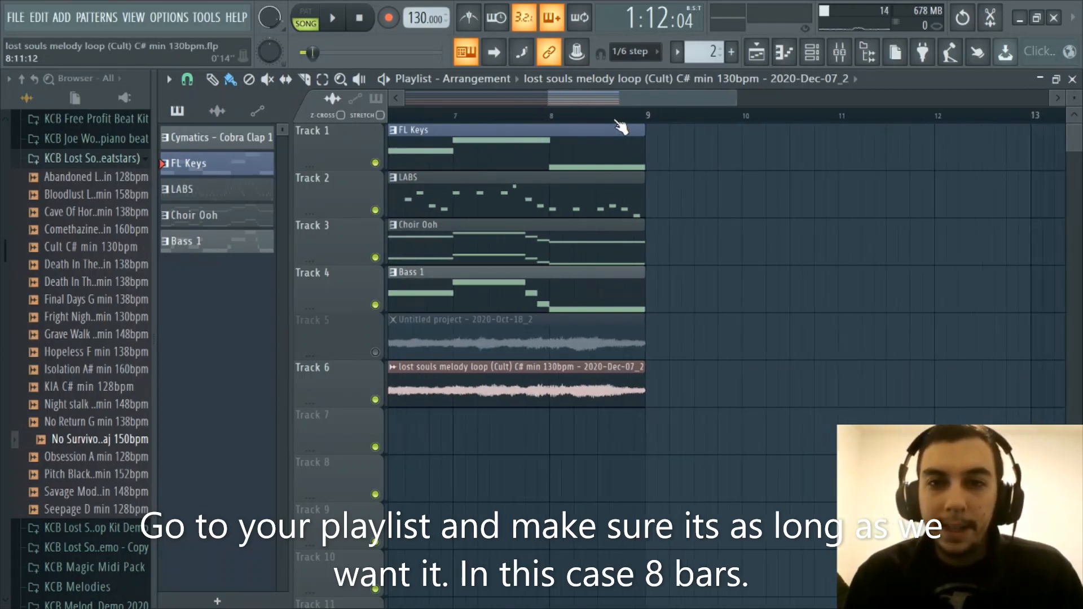
scroll(427, 99, "up", 3)
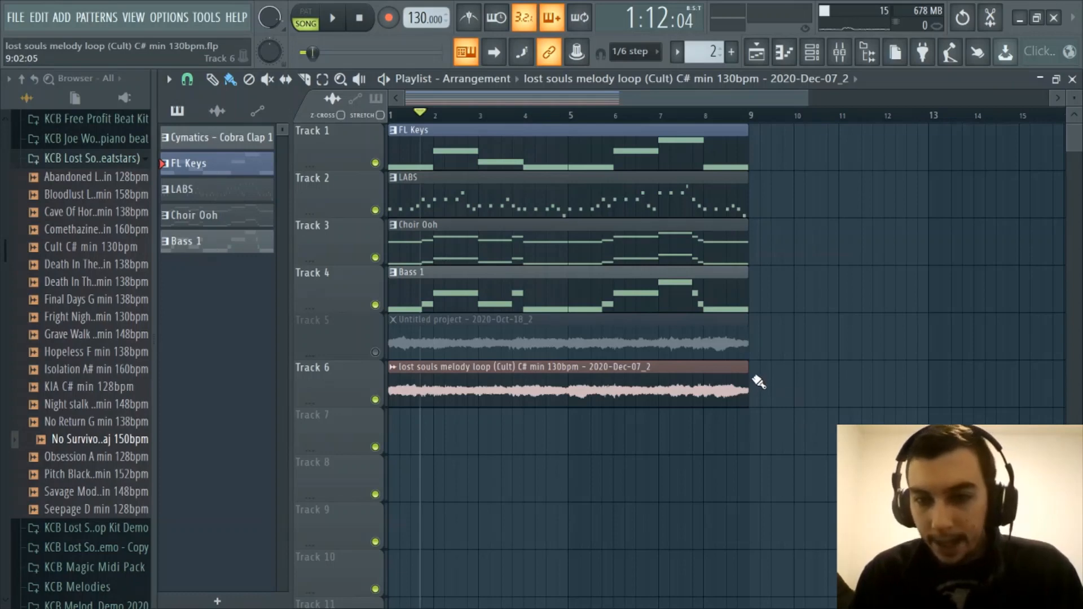
scroll(565, 110, "up", 3)
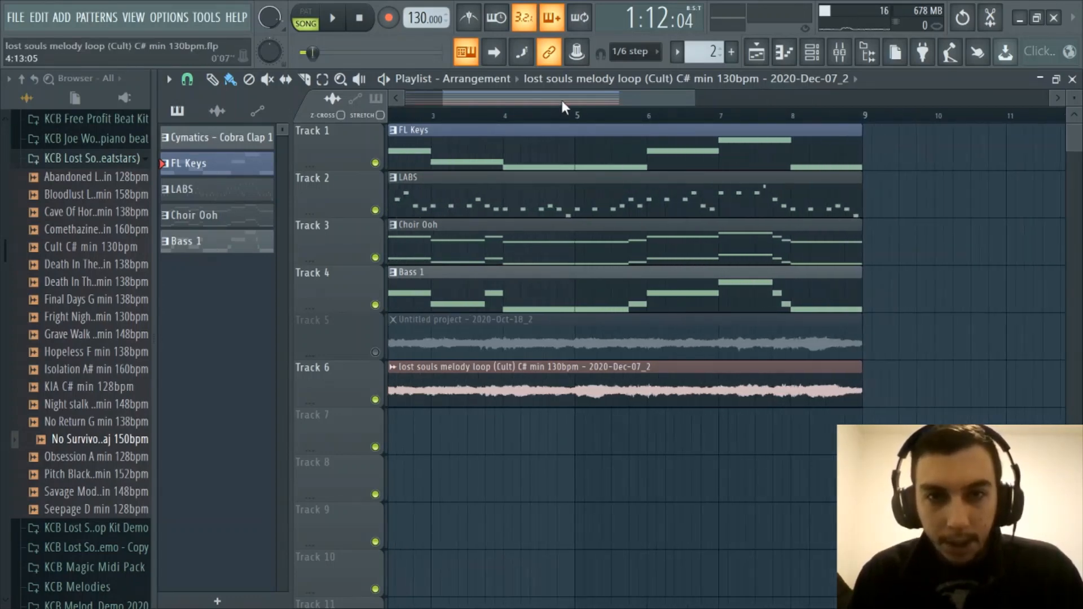
left_click_drag(563, 102, 486, 110)
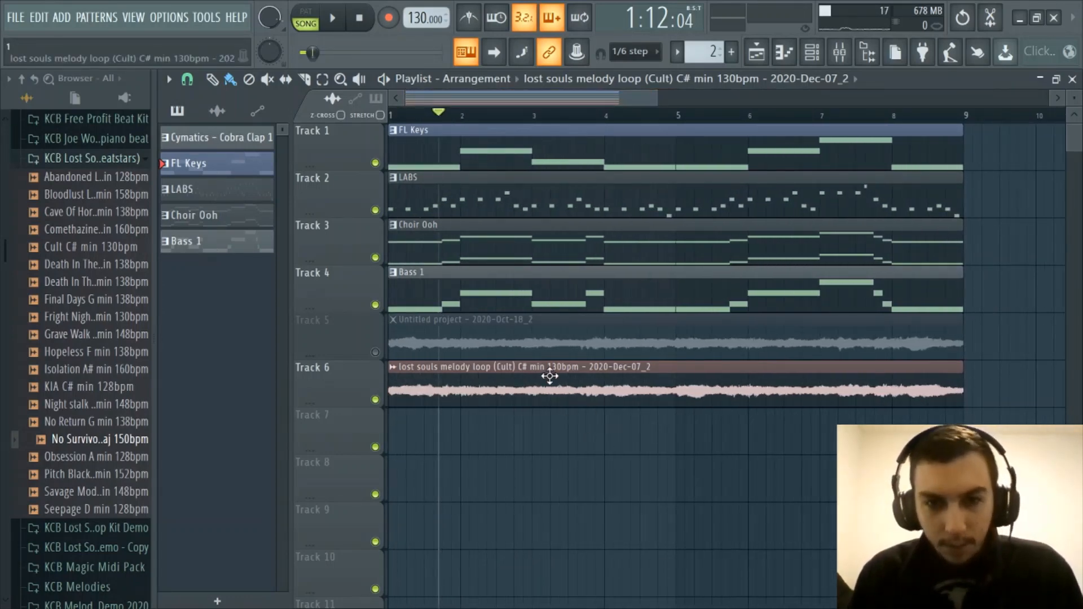
Bring up the save dialog for the recorded clip's sample from its channel settings, and close both without saving
left_click(813, 51)
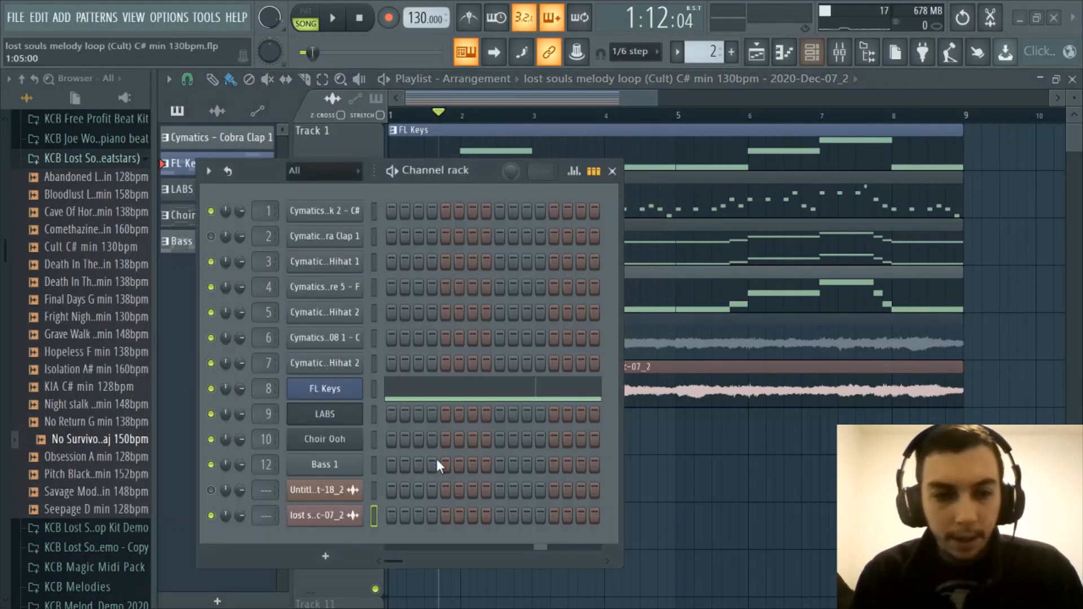
left_click(355, 516)
left_click(813, 52)
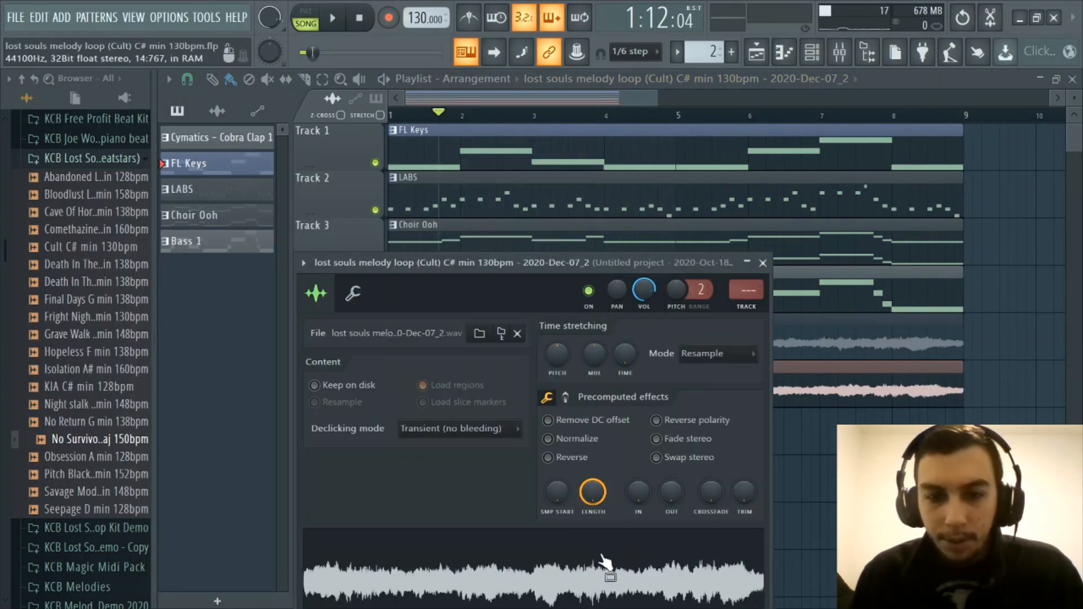
right_click(602, 560)
left_click(629, 429)
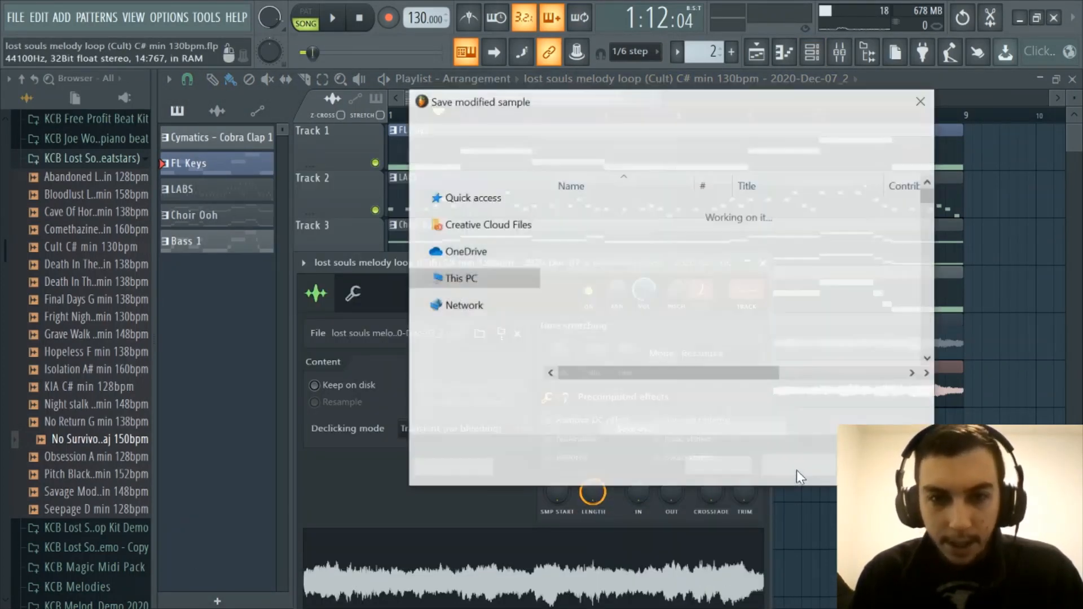
scroll(483, 276, "up", 2)
scroll(486, 282, "down", 1)
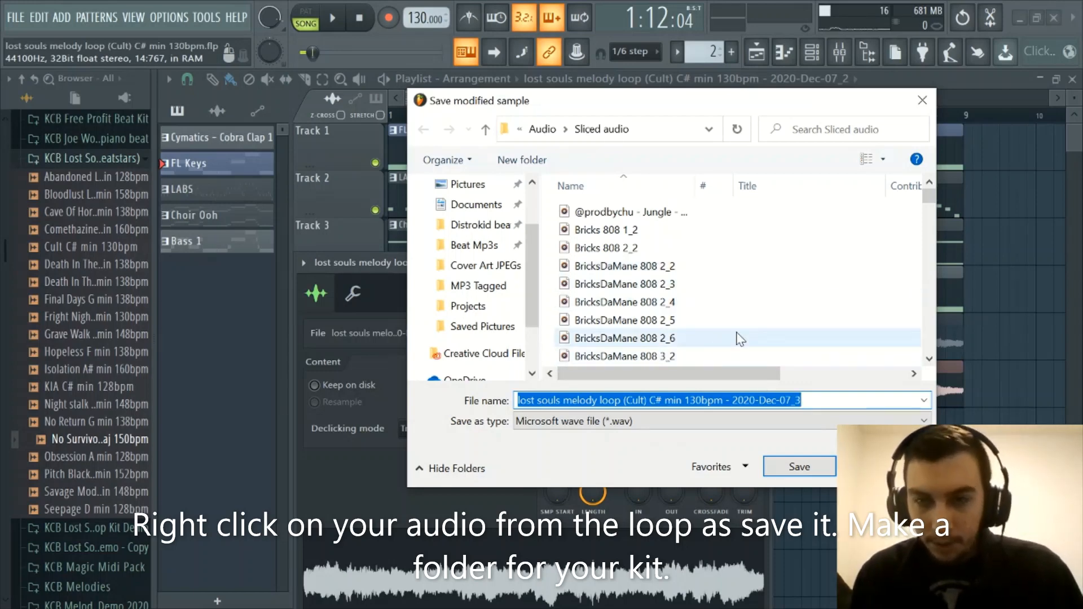
left_click(923, 103)
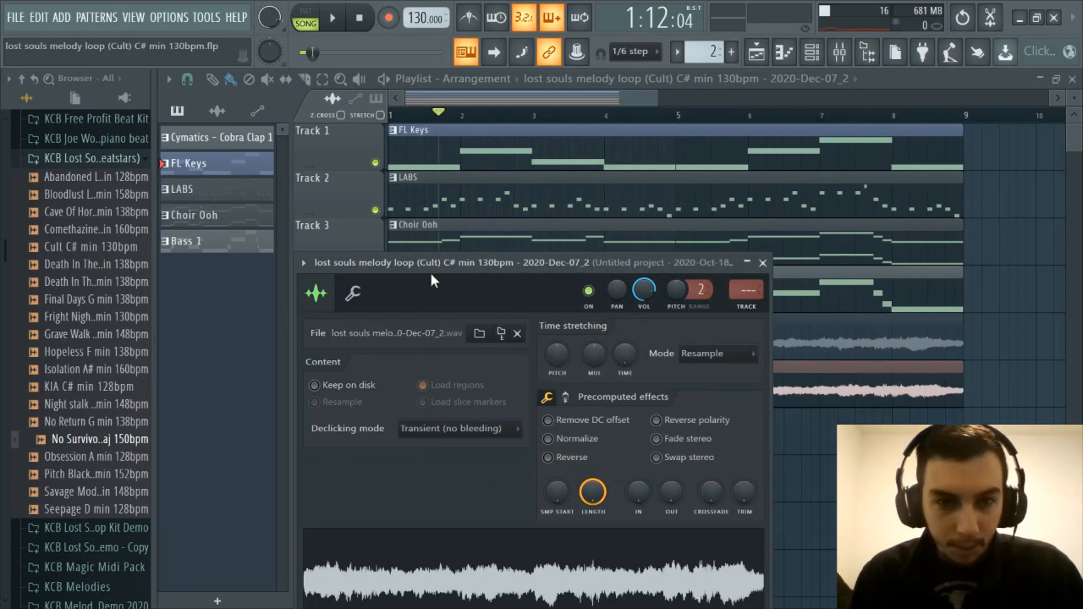
left_click_drag(440, 265, 460, 206)
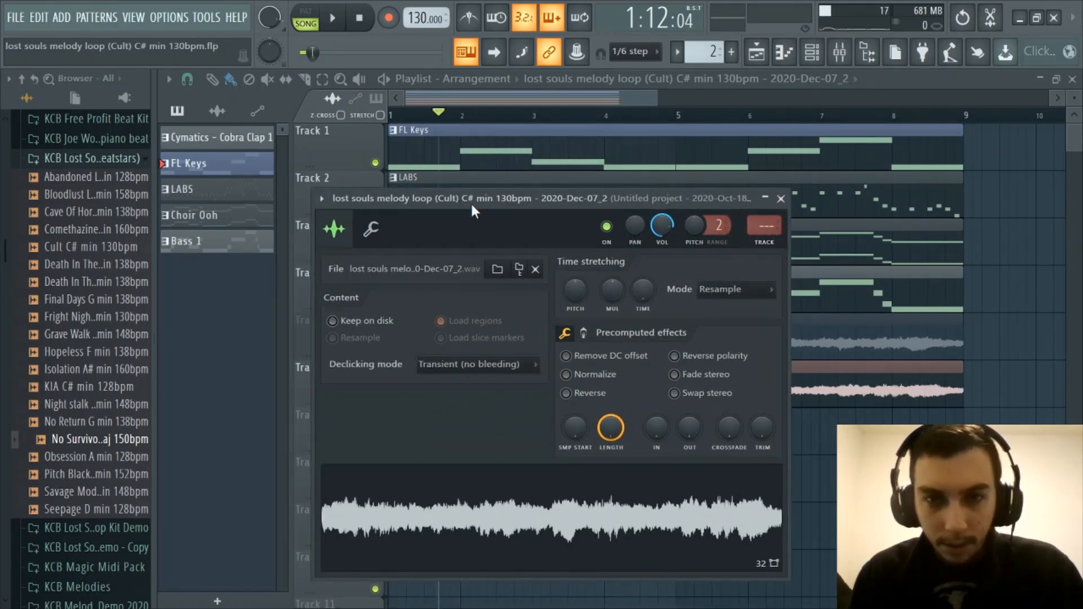
left_click(782, 200)
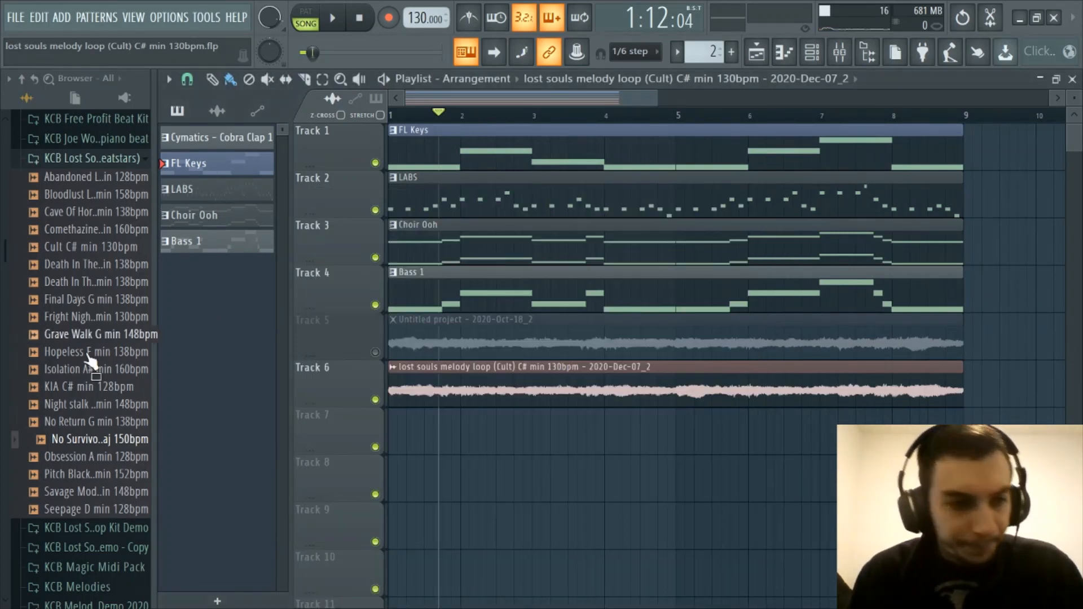
Review how the loops in the KCB Lost Soul Loop Kit folder are named and briefly show the channel rack
scroll(84, 429, "up", 3)
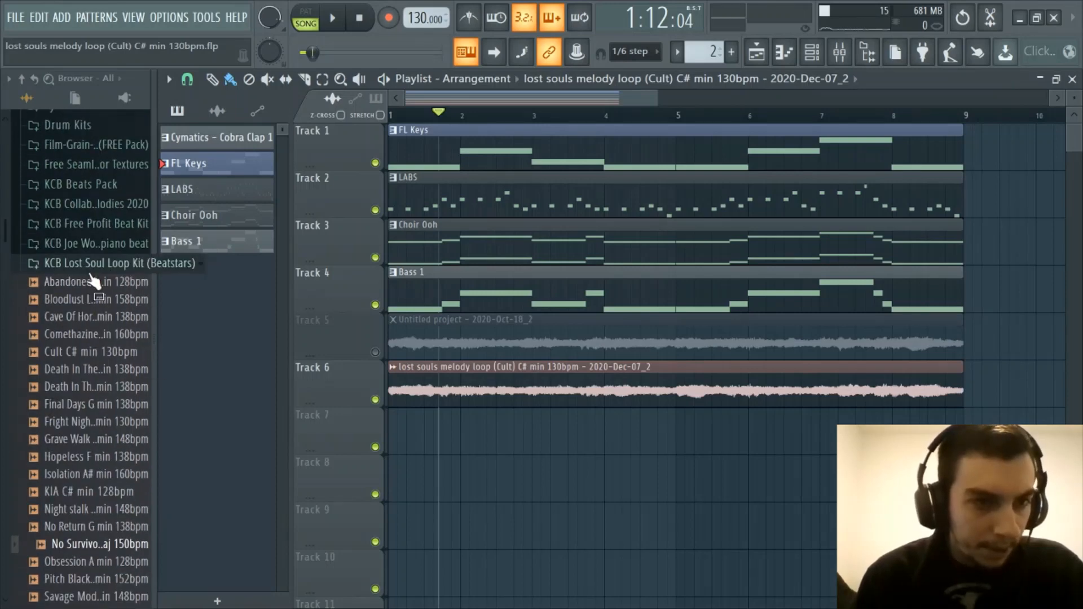
scroll(85, 237, "down", 3)
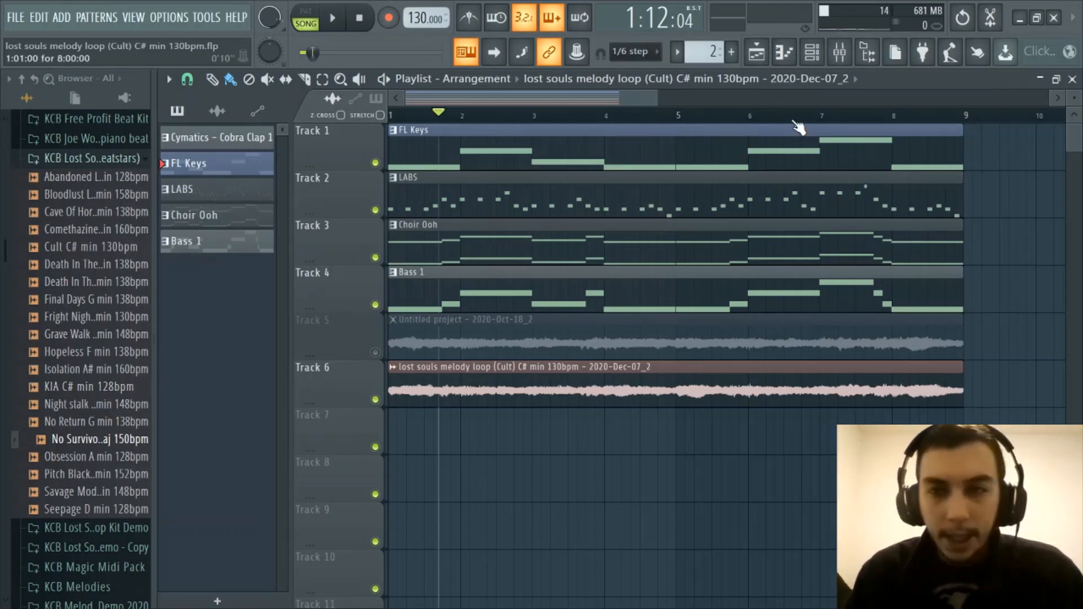
left_click(813, 55)
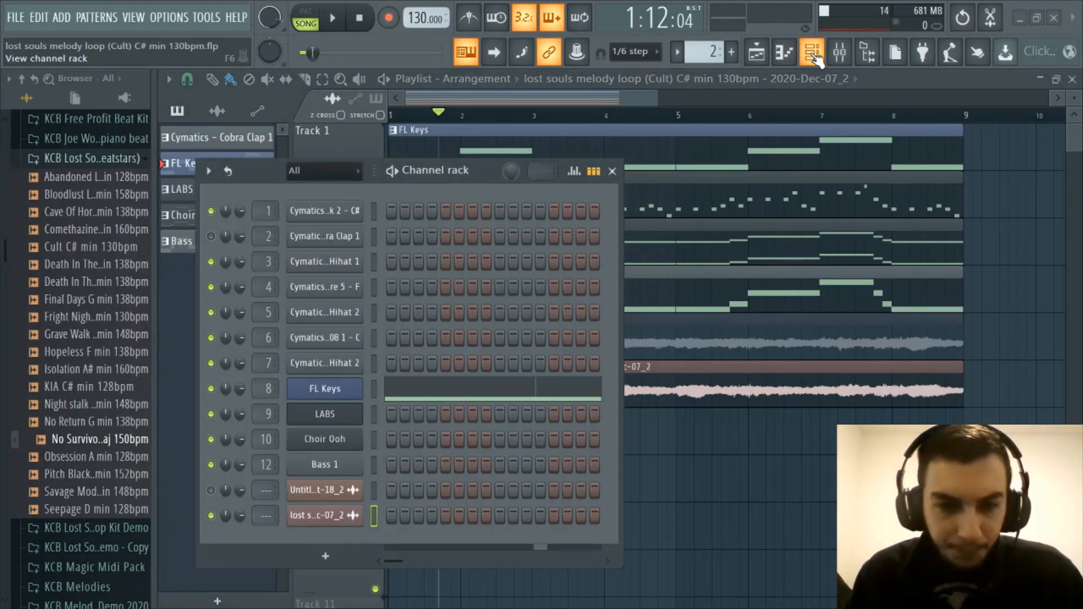
left_click(814, 54)
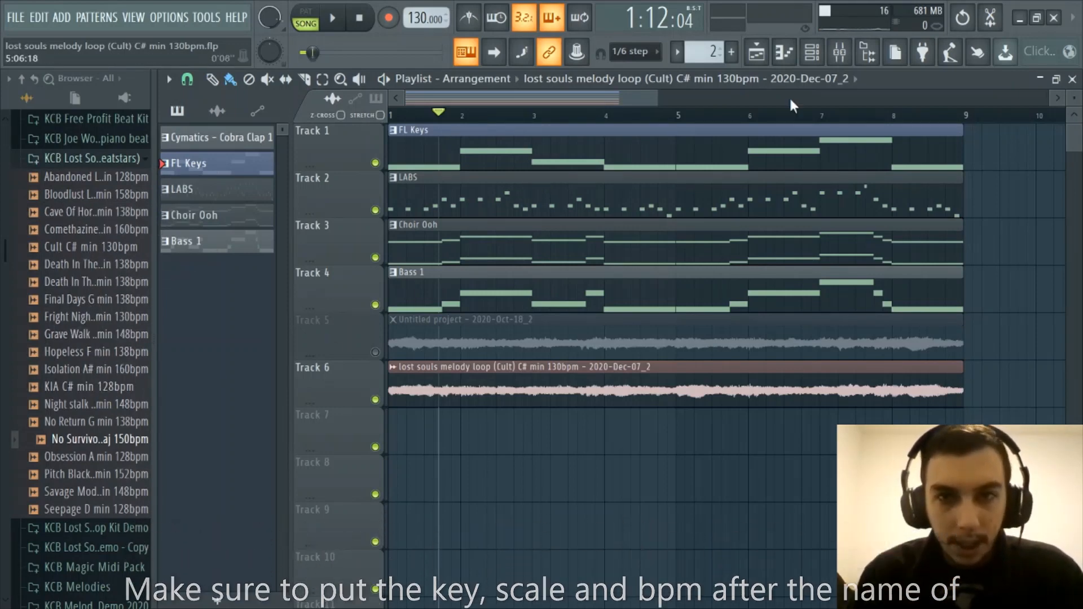
Open the piano roll and look through the root notes and scales offered for scale highlighting, leaving the selection unchanged
left_click(784, 52)
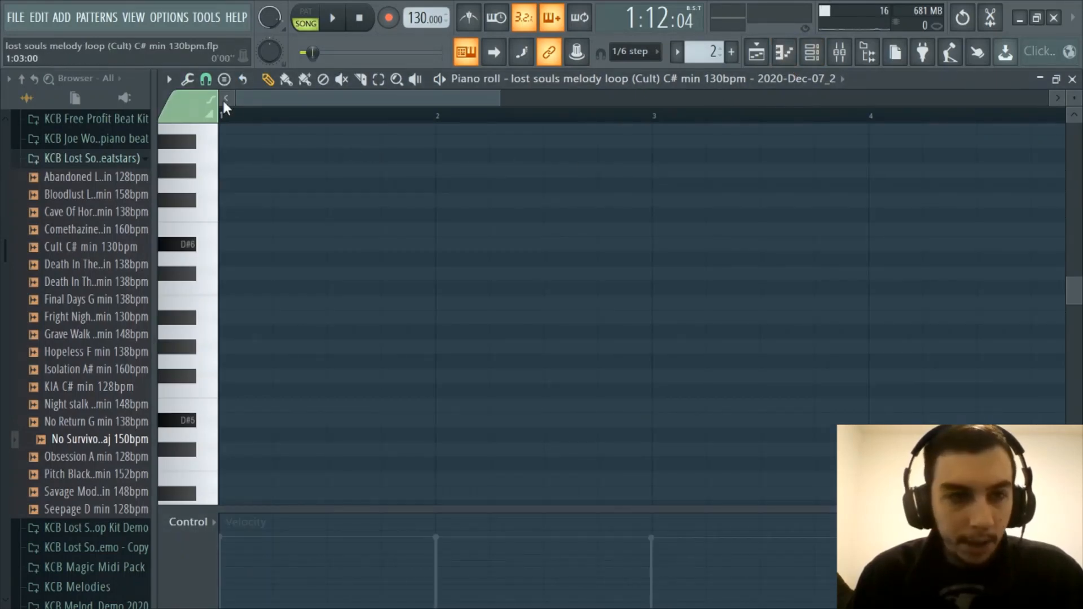
left_click(170, 82)
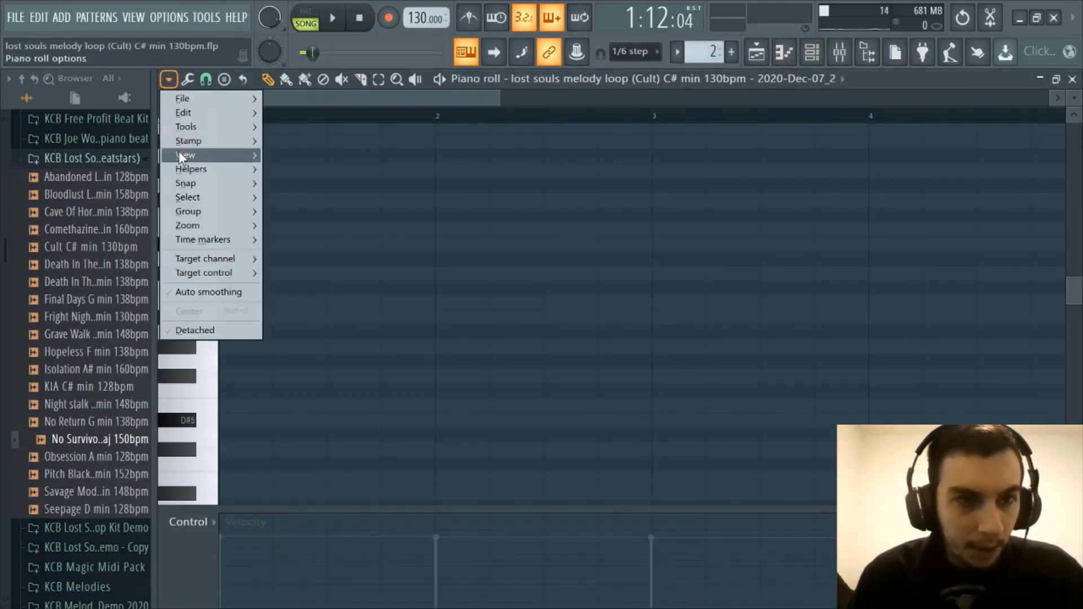
mouse_move(181, 168)
mouse_move(281, 183)
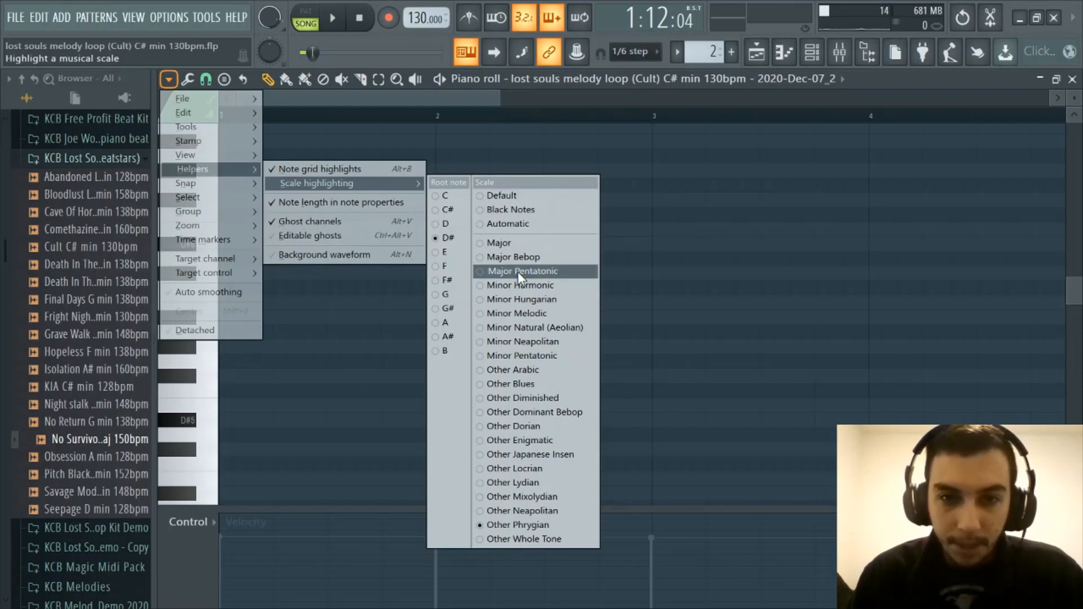
left_click(627, 199)
right_click(630, 196)
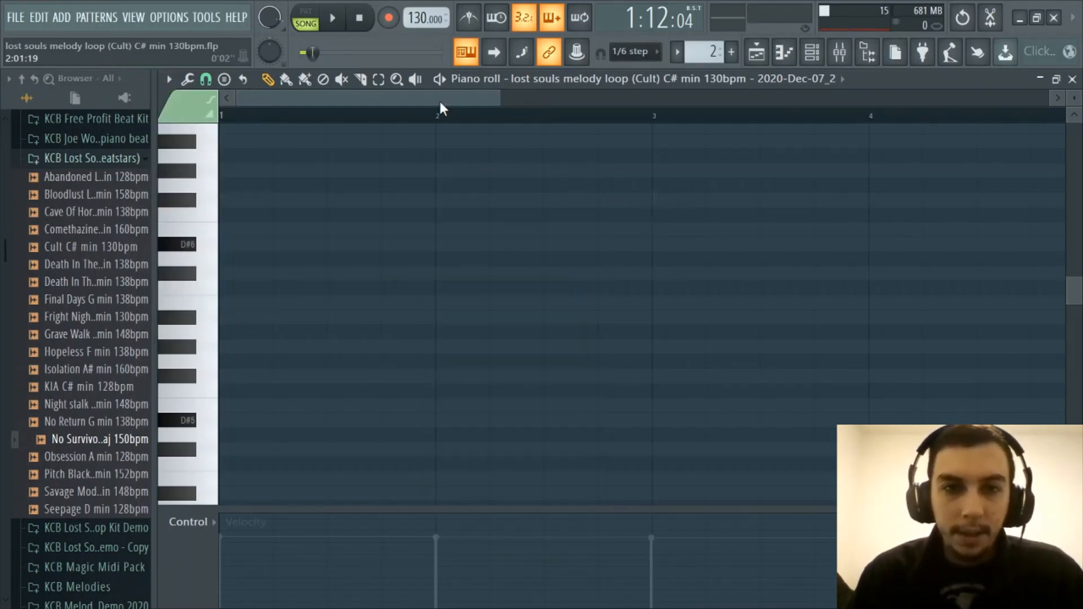
mouse_move(437, 108)
left_mouse_down()
mouse_move(431, 126)
mouse_move(430, 101)
left_mouse_up()
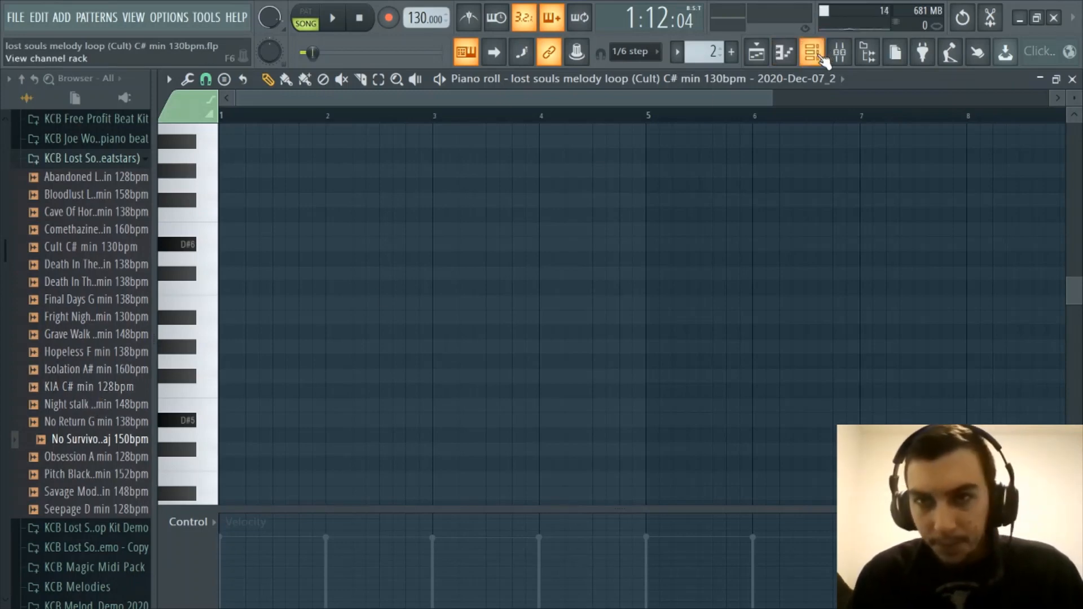
Return to the playlist and look over the melody patterns and recorded audio clip across the arrangement
left_click(812, 52)
left_click(812, 52)
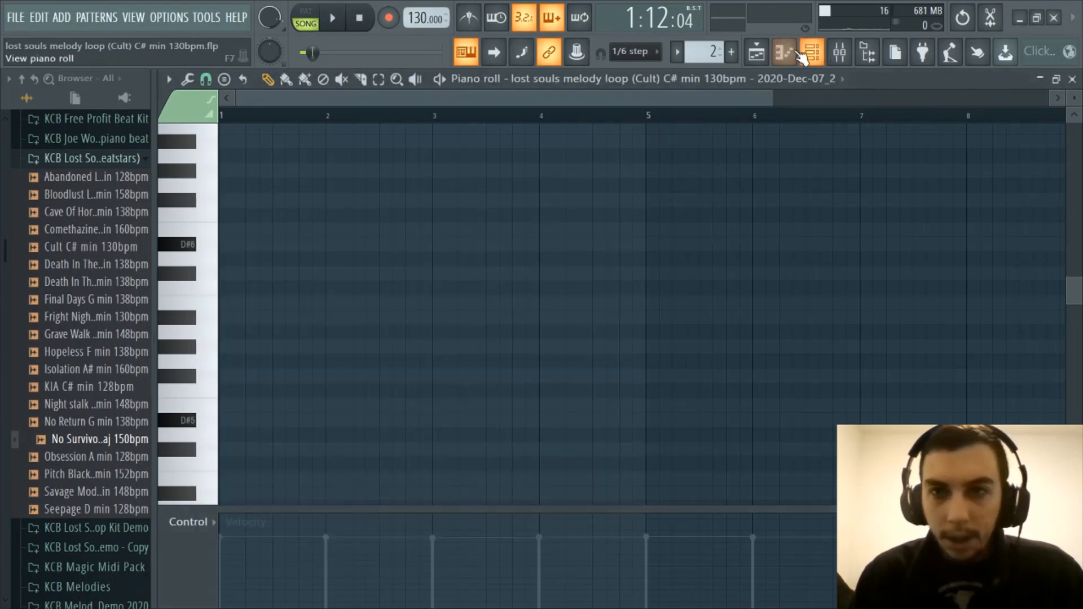
left_click(756, 53)
scroll(464, 119, "up", 4)
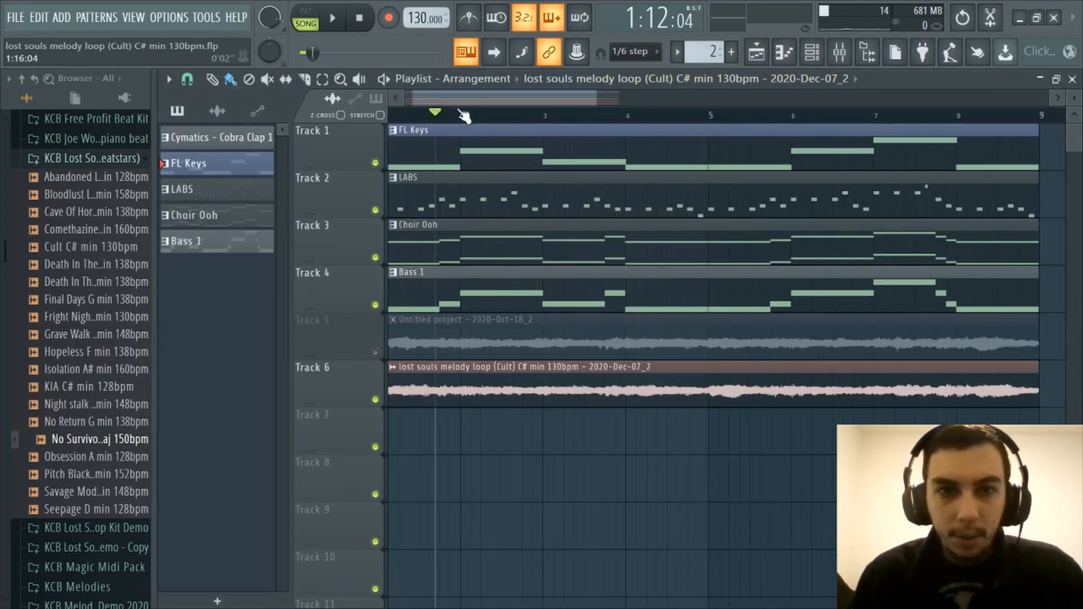
scroll(479, 121, "down", 3)
scroll(479, 122, "up", 2)
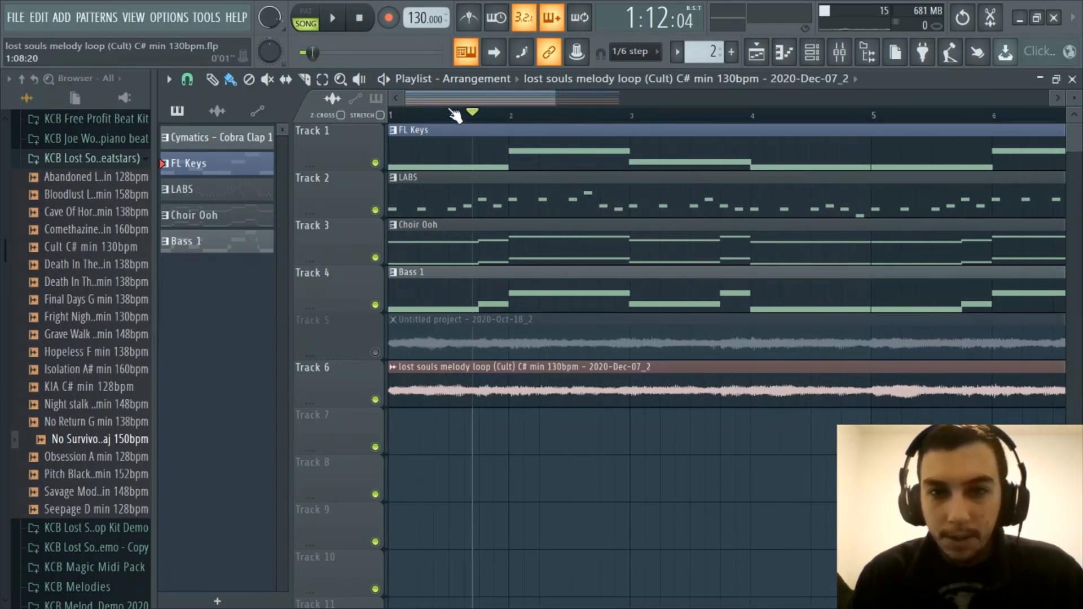
scroll(465, 117, "down", 3)
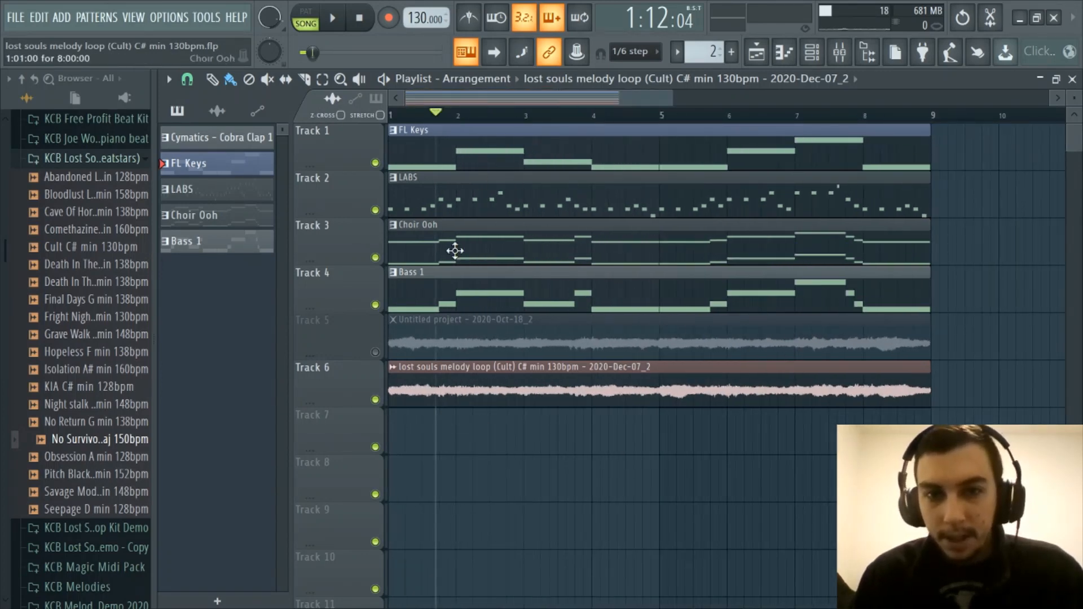
scroll(507, 118, "up", 1)
left_click_drag(427, 97, 411, 95)
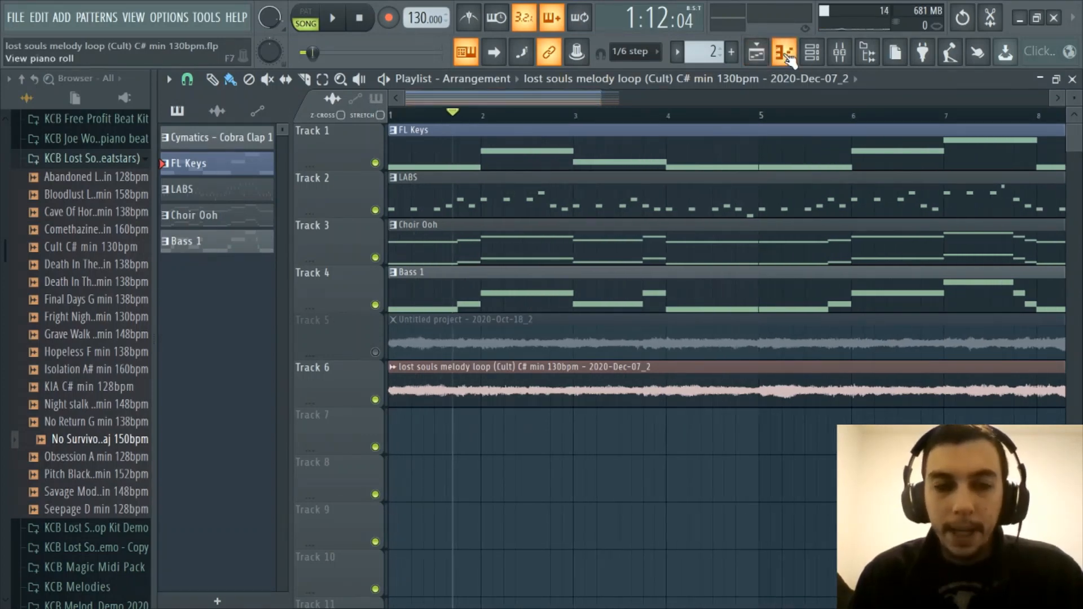
Open the piano roll on the FL Keys channel and bring its full melody from C#3 to F#3 into view
left_click(240, 165)
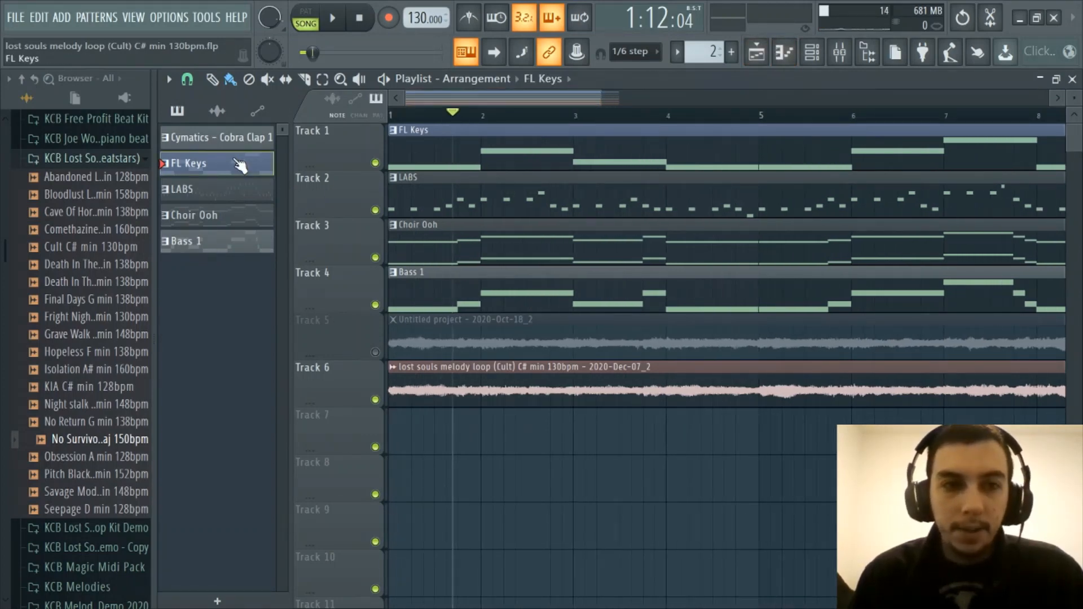
left_click(792, 53)
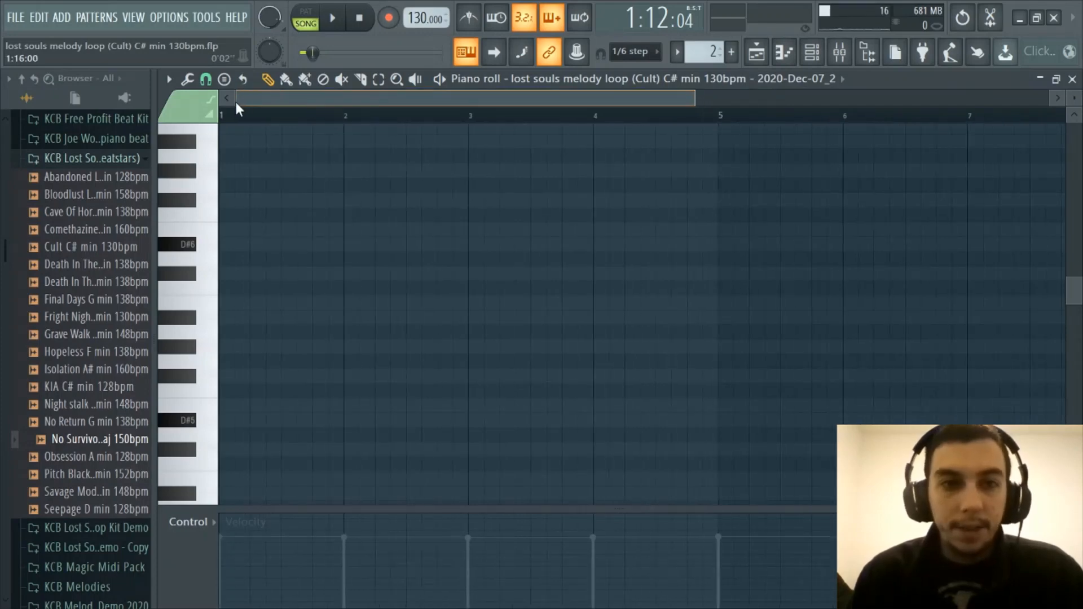
left_click(621, 79)
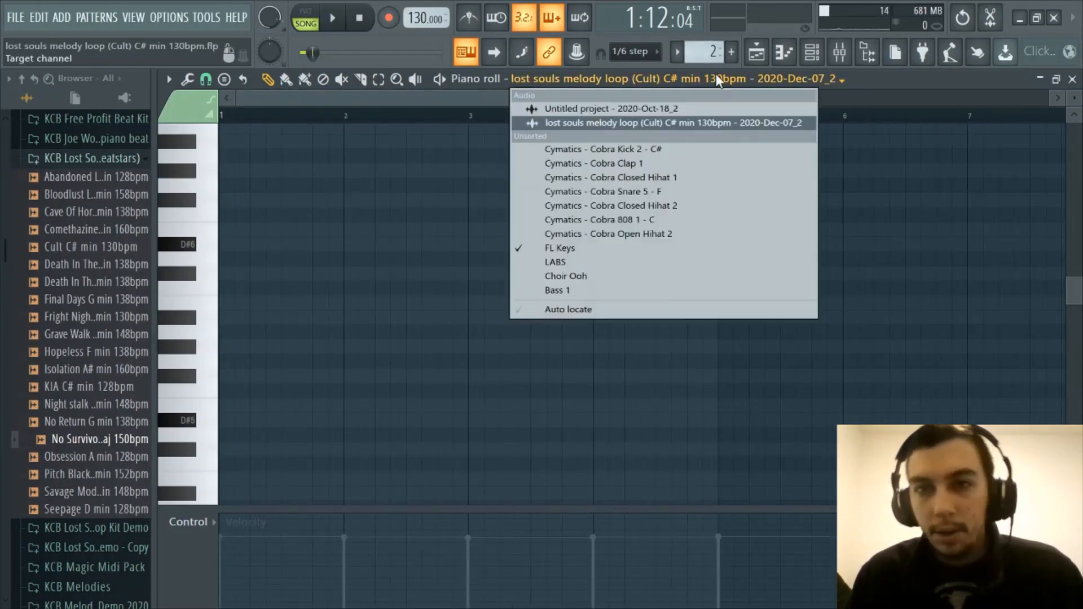
left_click(623, 248)
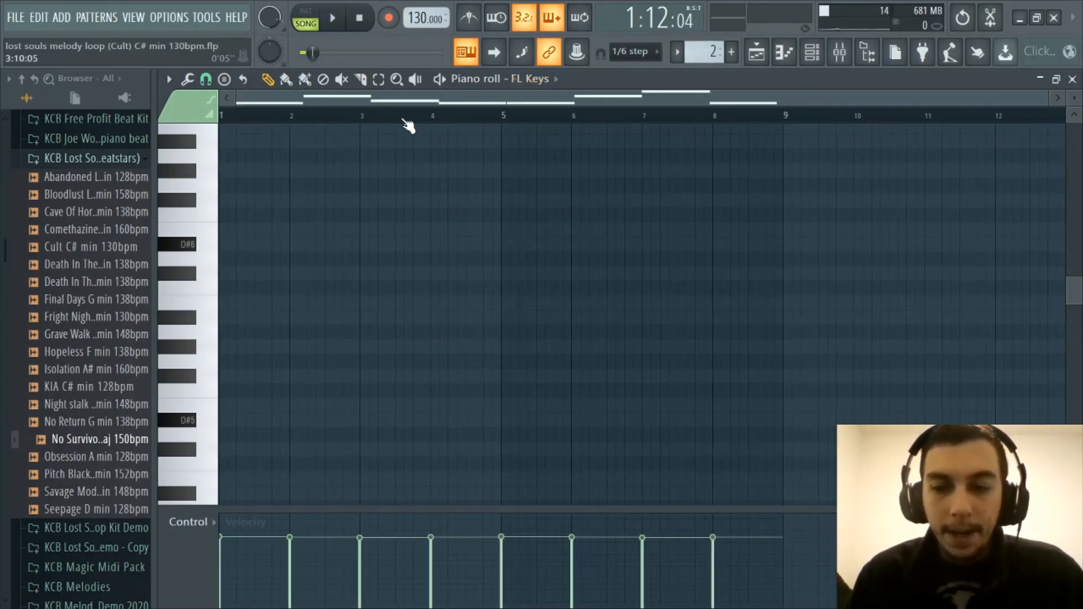
scroll(424, 237, "down", 10)
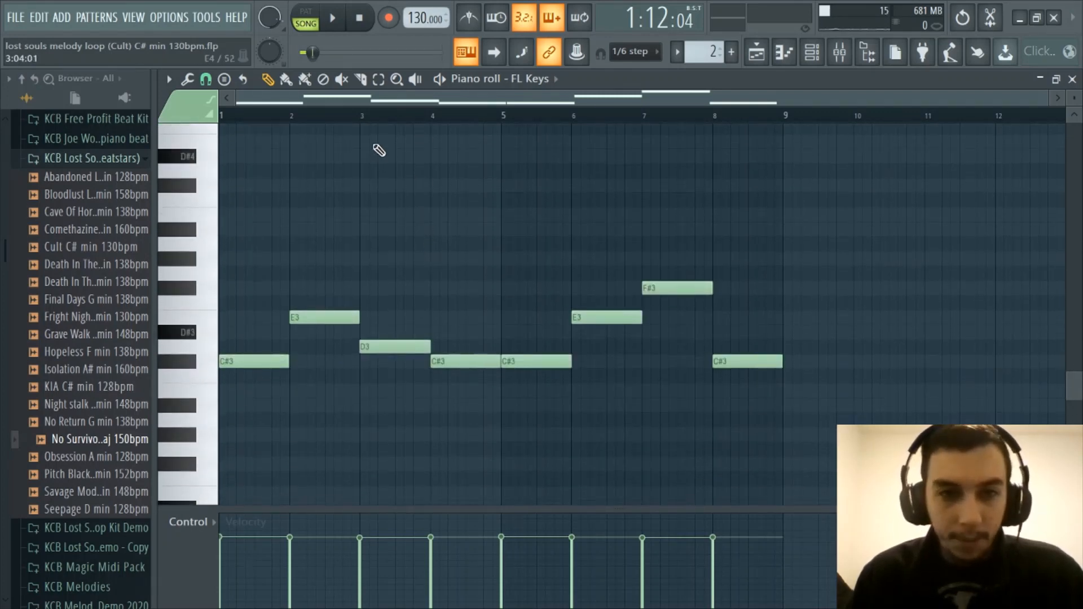
scroll(370, 112, "up", 3)
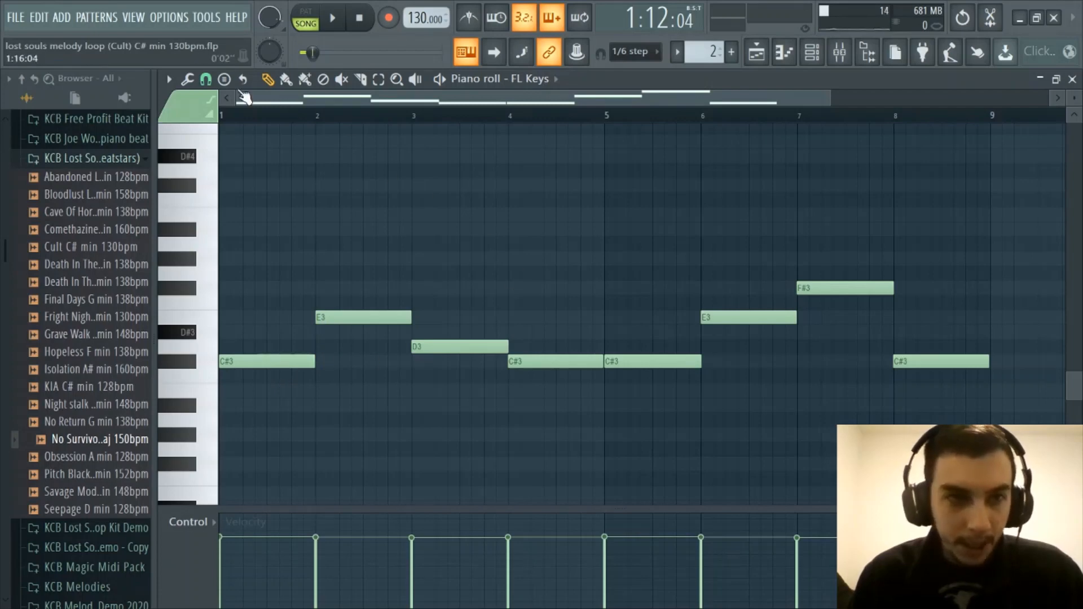
Bring up the MIDI file export dialog for the FL Keys notes and close it without saving
left_click(168, 79)
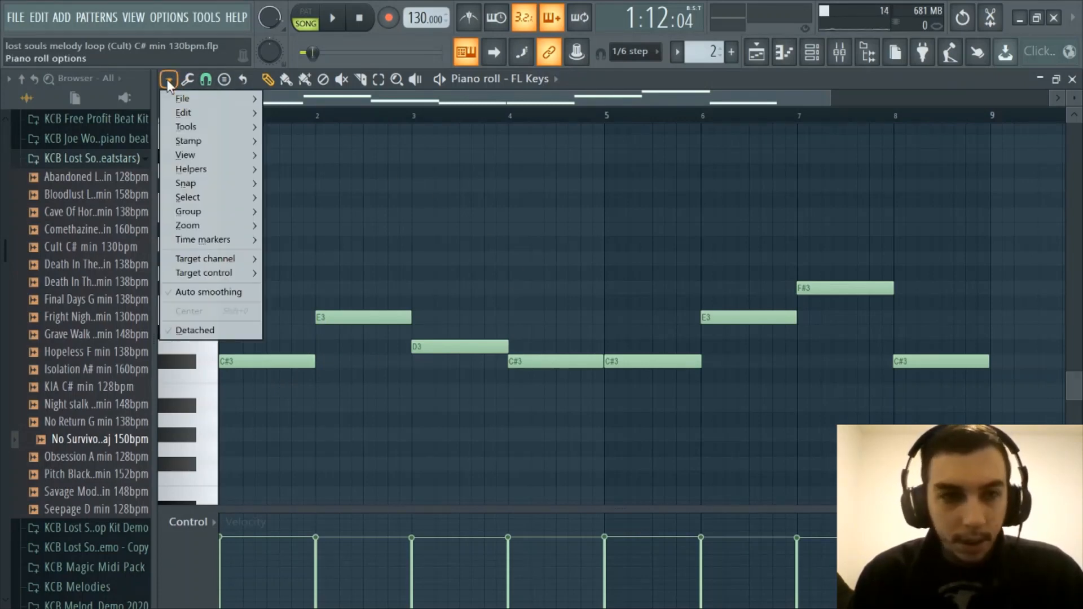
mouse_move(193, 101)
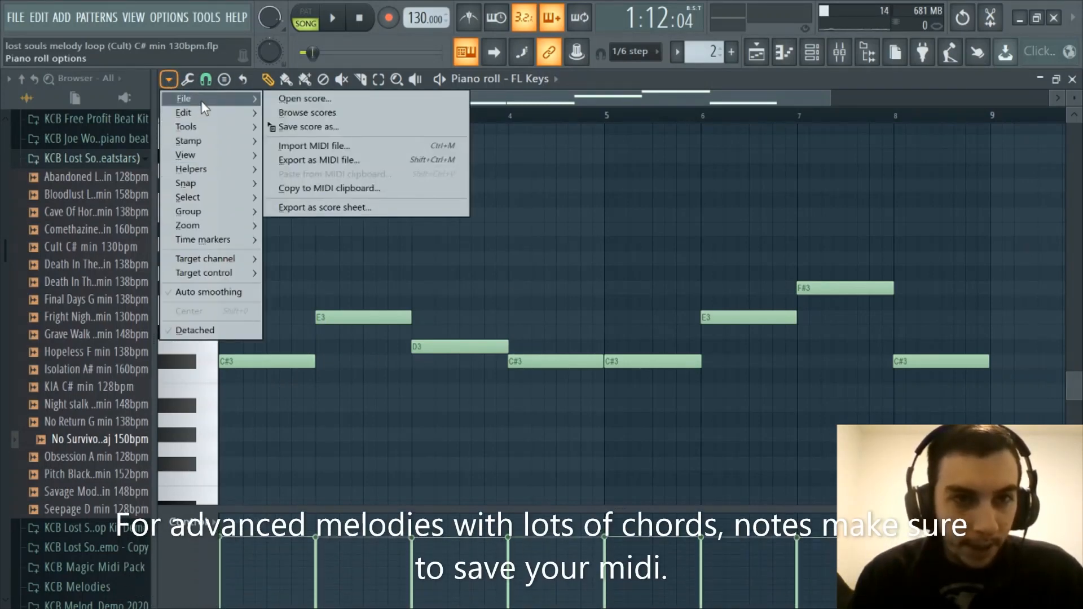
left_click(334, 163)
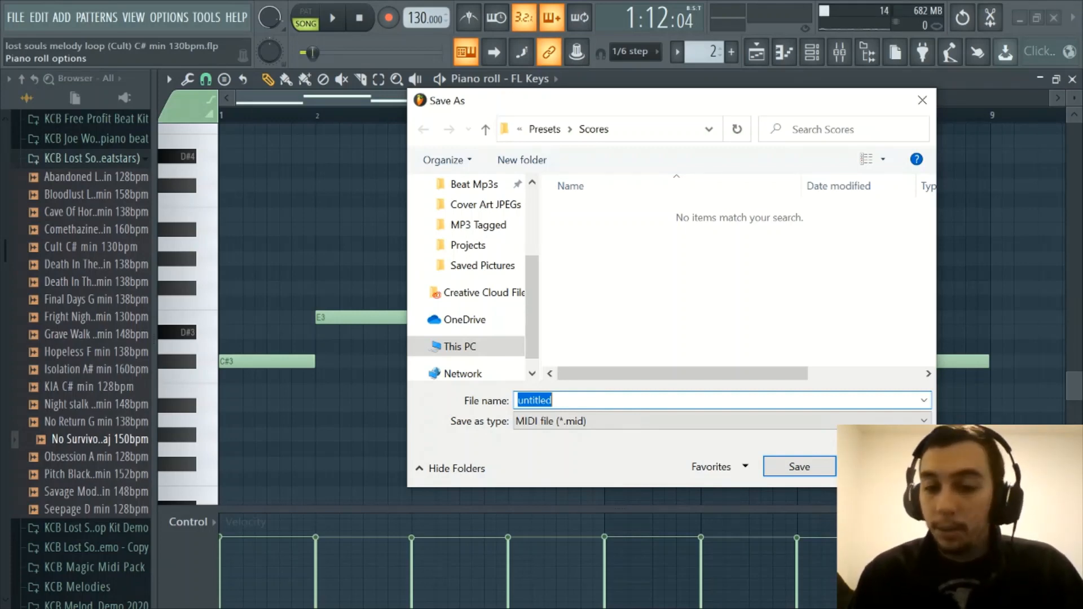
left_click(923, 100)
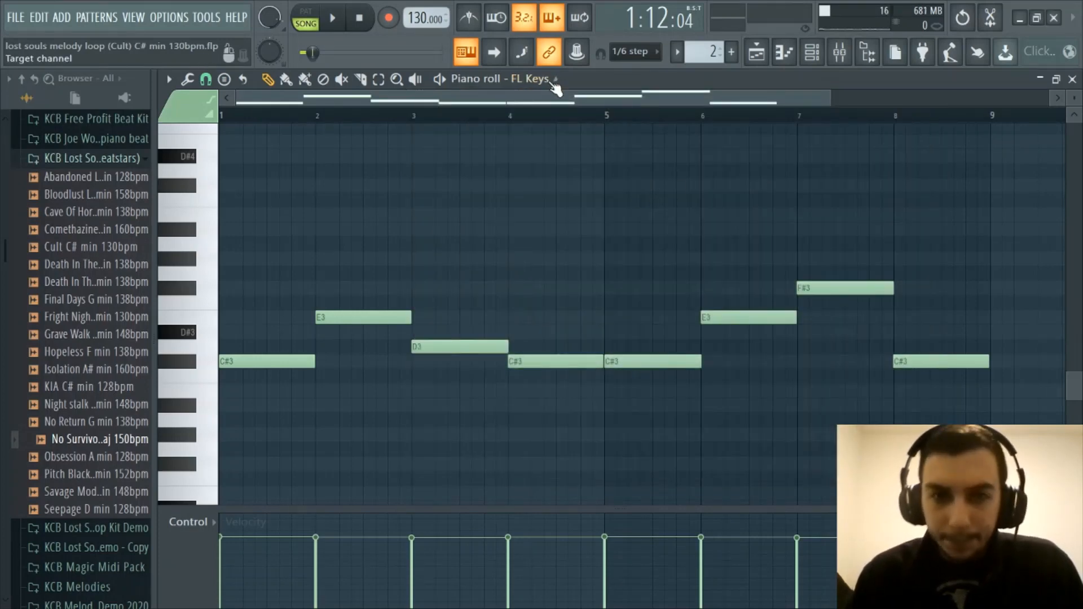
scroll(535, 123, "down", 2)
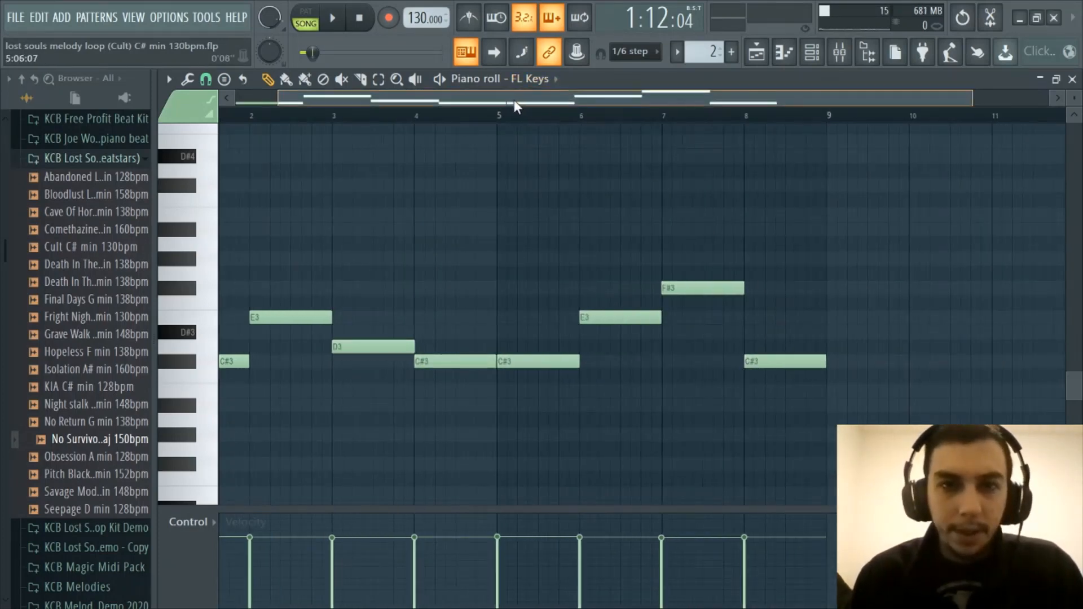
scroll(535, 123, "up", 1)
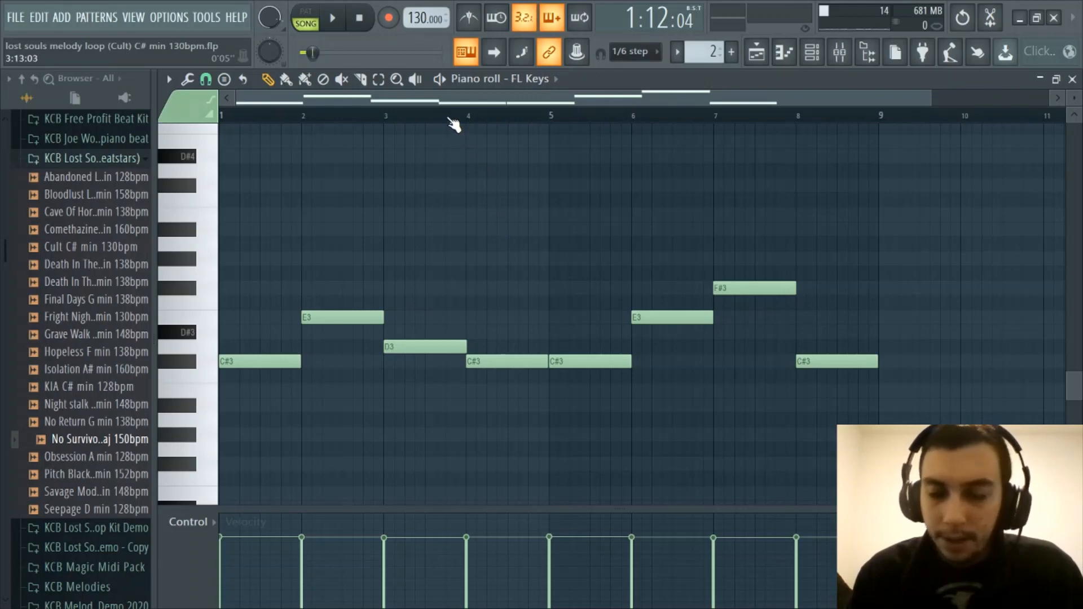
scroll(451, 120, "down", 1)
scroll(451, 120, "up", 1)
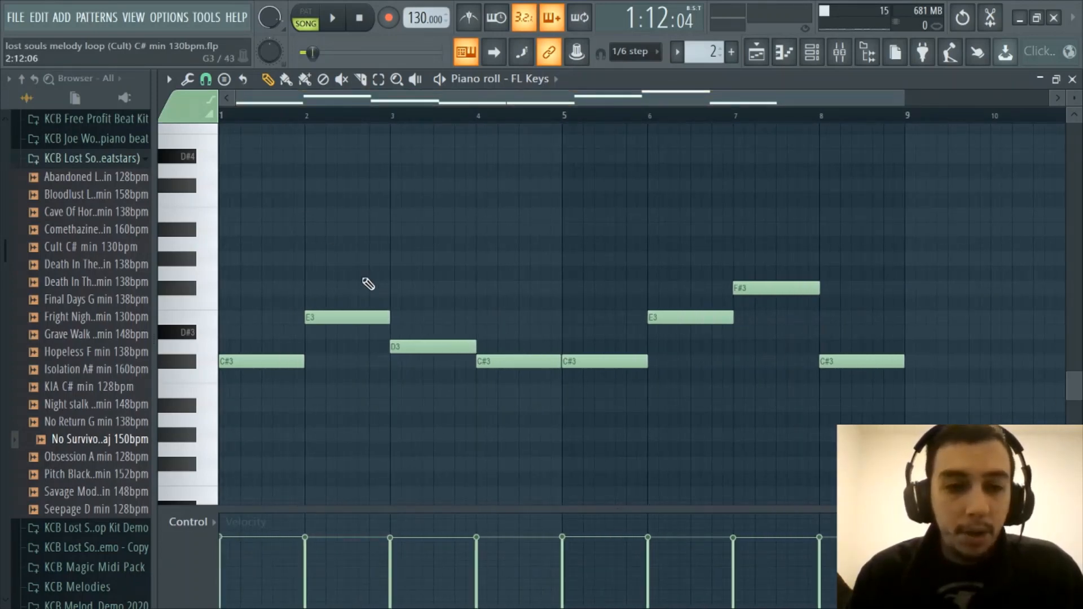
scroll(464, 120, "down", 1)
scroll(464, 119, "up", 1)
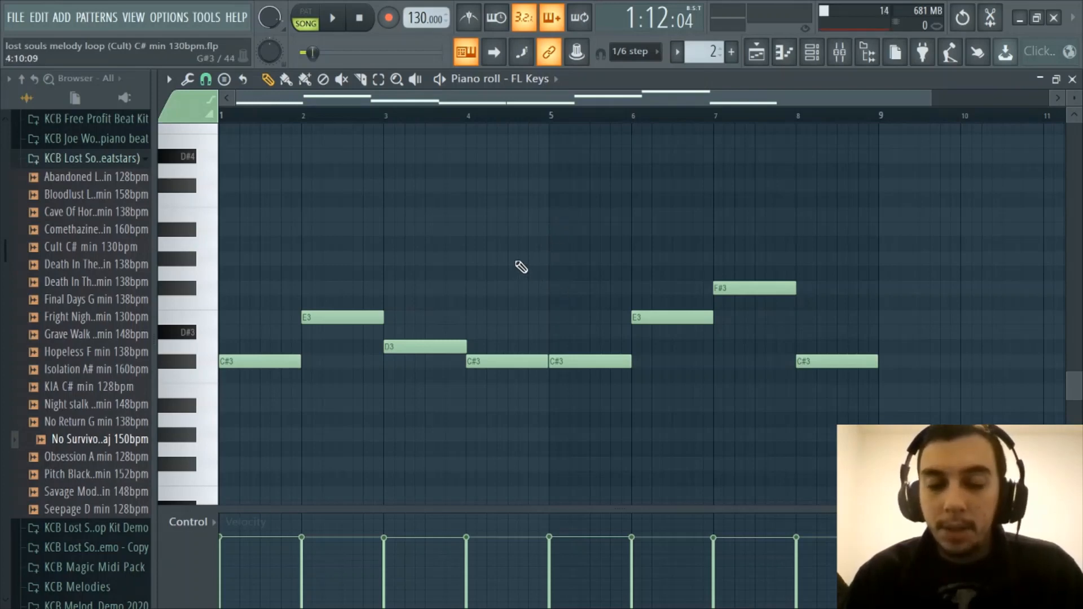
Browse the saved projects in the Projects folder, declining to save the current one, and close the dialog without opening anything
left_click(17, 20)
left_click(186, 175)
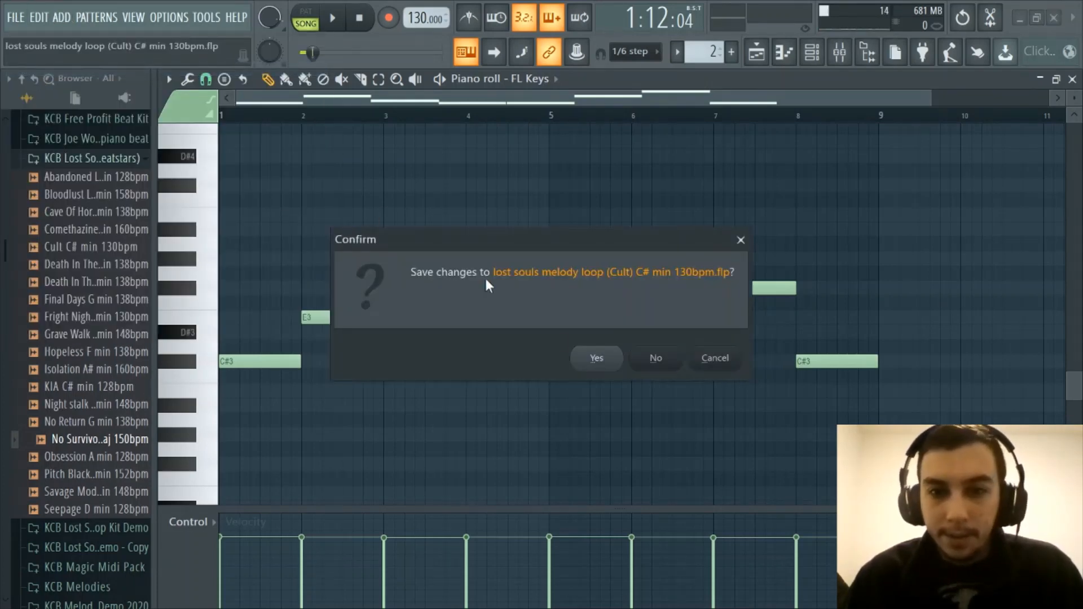
left_click(656, 357)
scroll(641, 307, "down", 20)
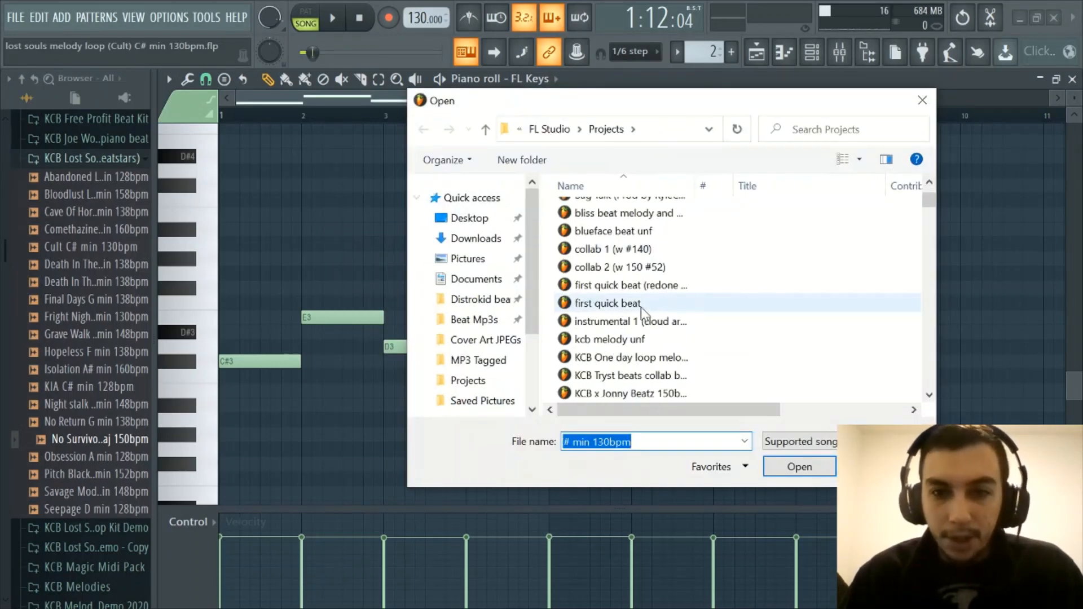
scroll(649, 313, "down", 20)
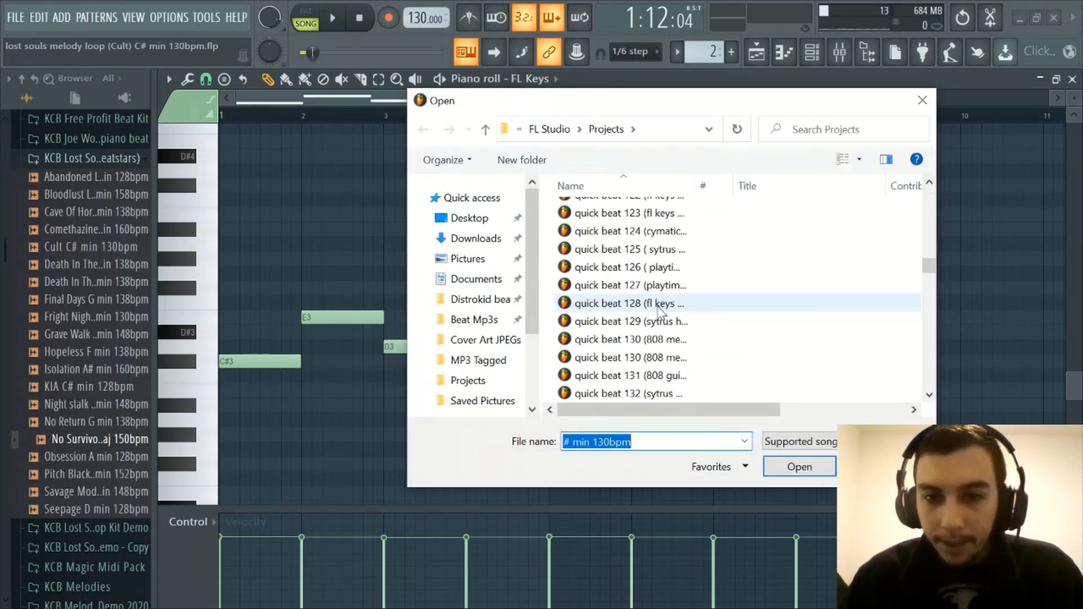
left_click(922, 100)
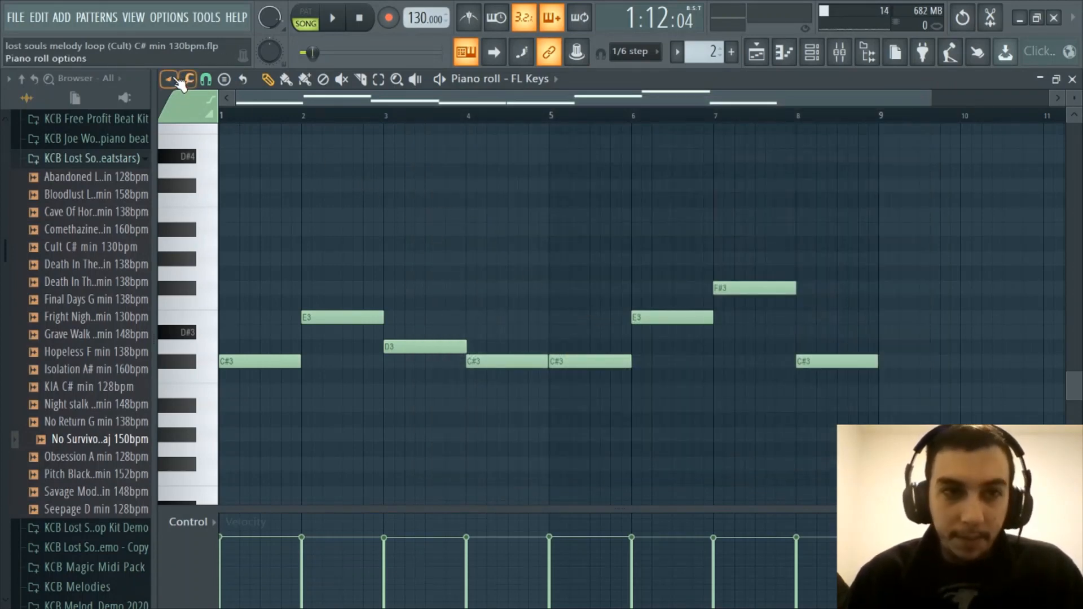
Briefly show the mixer with the master track's effects and return to the FL Keys notes in the piano roll
left_click(841, 57)
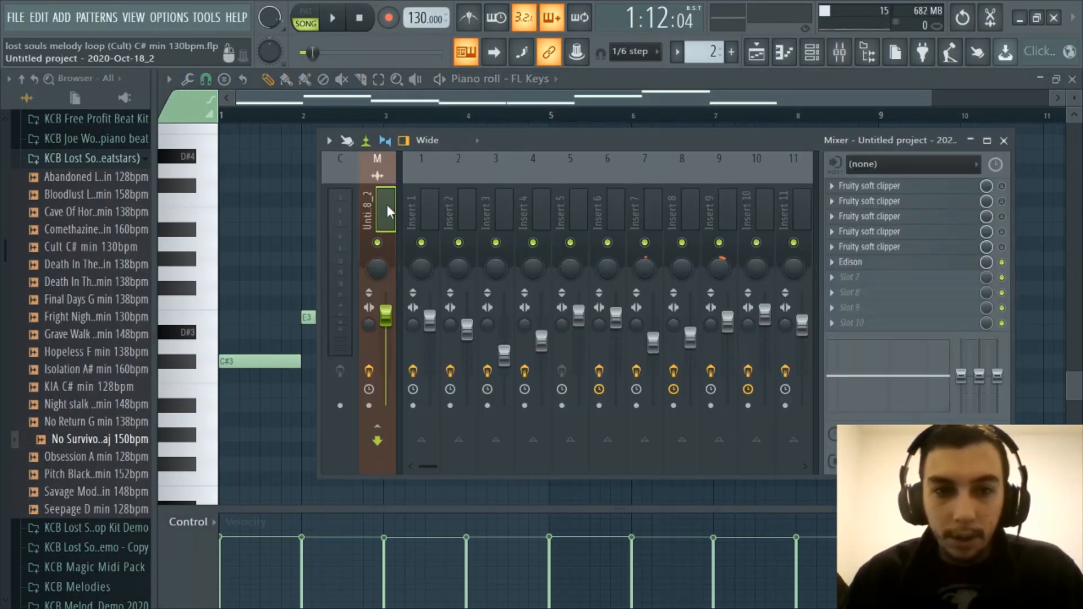
left_click(855, 58)
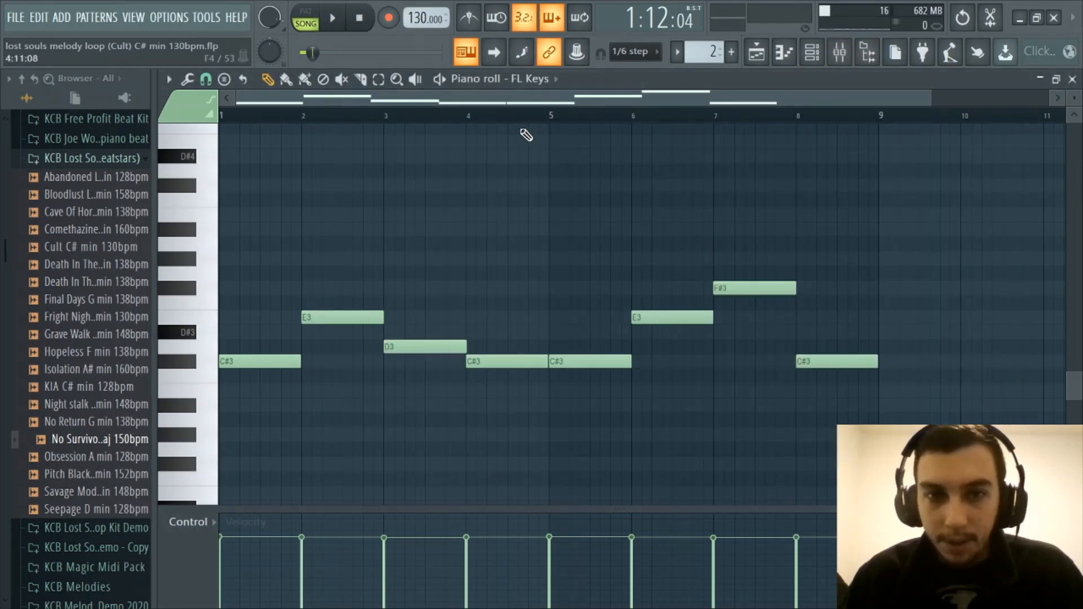
scroll(522, 125, "up", 2)
left_click_drag(479, 101, 398, 104)
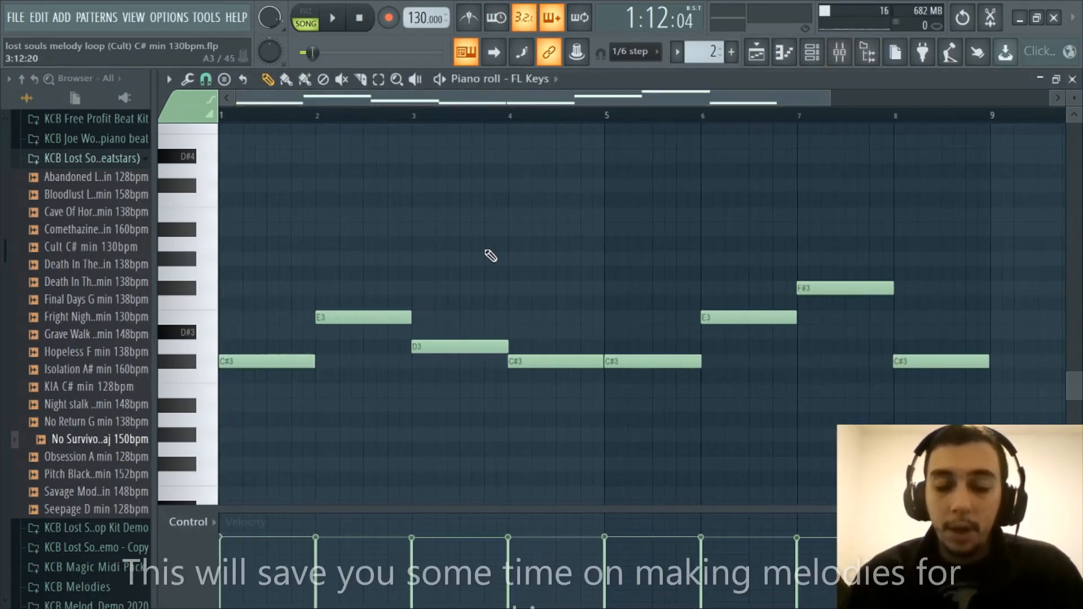